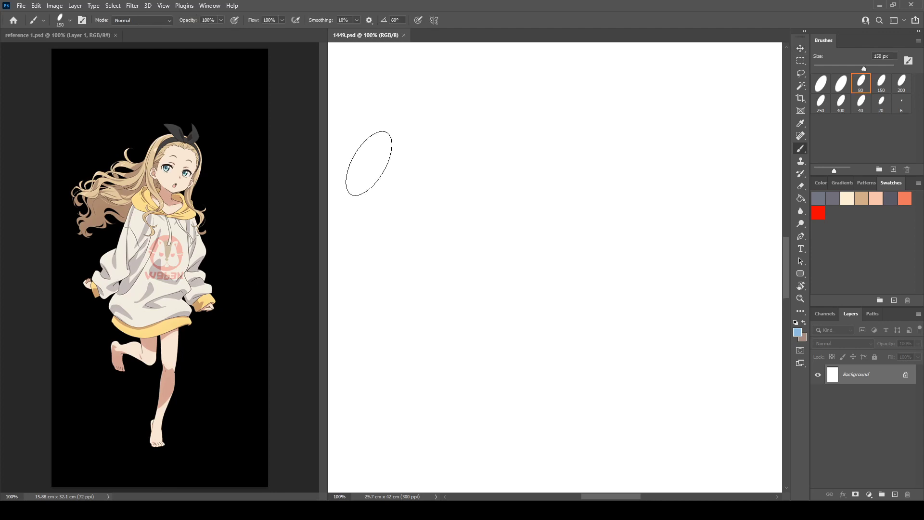
# Step: Add a new layer to 1449.psd and set up a muted grey-purple 6 px brush at 80% opacity
pyautogui.click(895, 494)
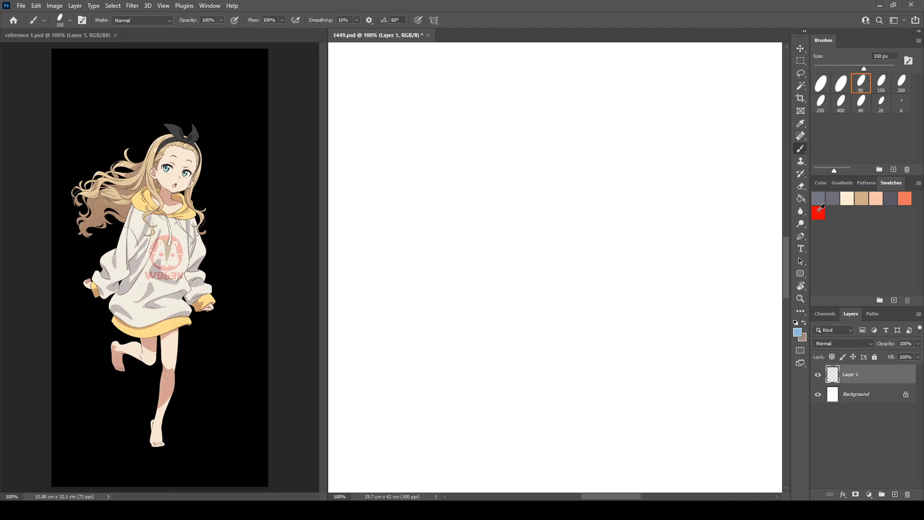
pyautogui.click(834, 200)
pyautogui.click(900, 107)
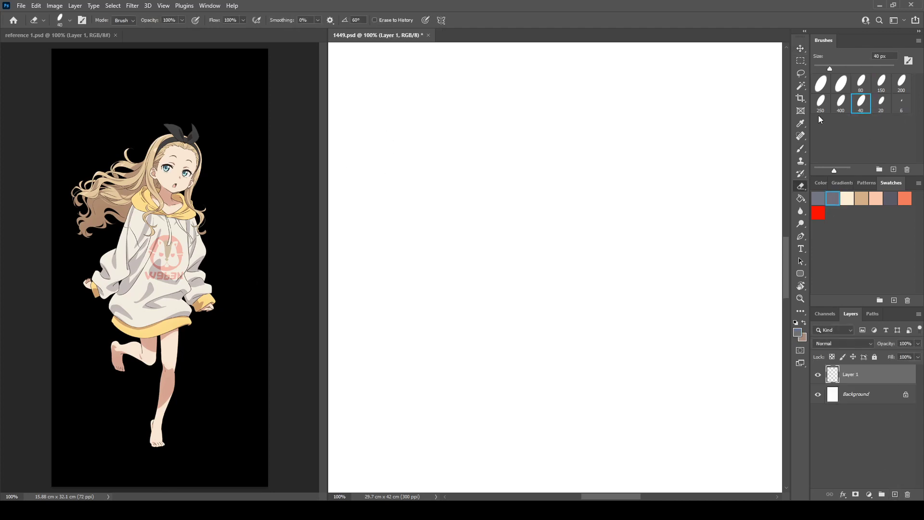
pyautogui.moveTo(482, 168)
pyautogui.mouseDown()
pyautogui.moveTo(557, 149)
pyautogui.moveTo(498, 216)
pyautogui.moveTo(615, 168)
pyautogui.mouseUp()
pyautogui.hotkey('ctrl', 'z')
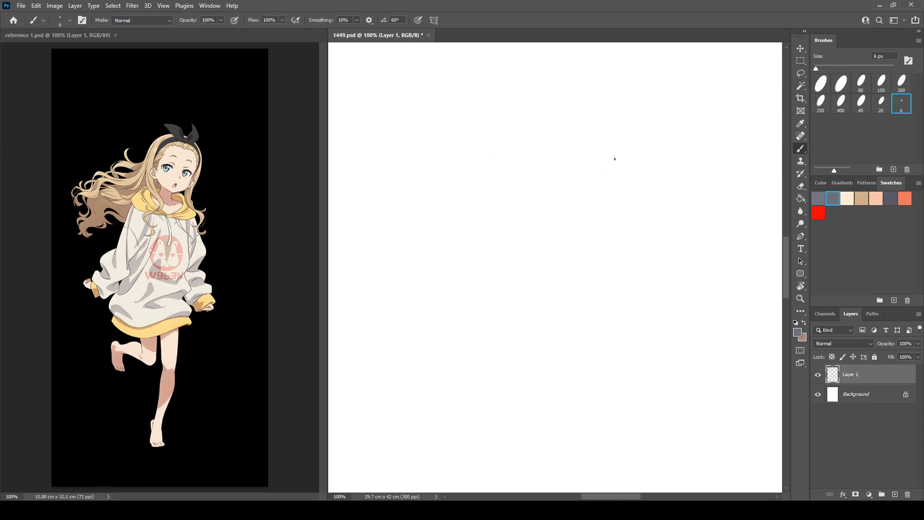
pyautogui.press('8')
# Step: Flip the character image in reference 1.psd horizontally and return to the 1449.psd canvas
pyautogui.click(228, 335)
pyautogui.hotkey('ctrl', 'shift', 'h')
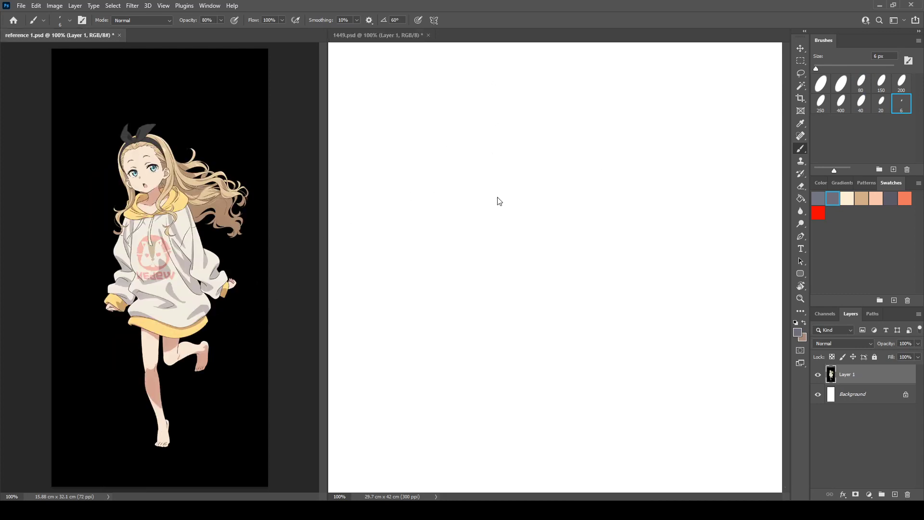
pyautogui.click(498, 198)
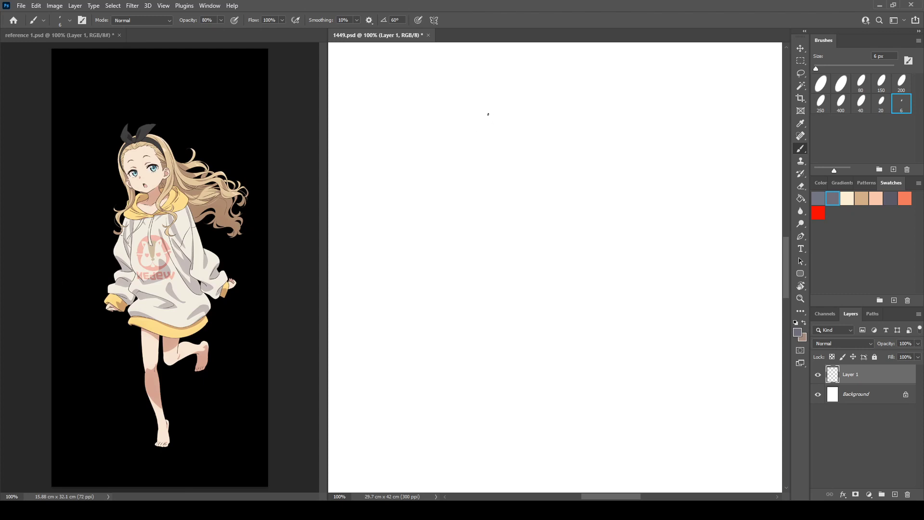
# Step: Sketch the head as a large circle with a curved vertical centre line and a tilted horizontal eye line
pyautogui.moveTo(481, 99)
pyautogui.mouseDown()
pyautogui.moveTo(472, 136)
pyautogui.moveTo(479, 156)
pyautogui.mouseUp()
pyautogui.moveTo(512, 90)
pyautogui.mouseDown()
pyautogui.moveTo(468, 140)
pyautogui.moveTo(477, 179)
pyautogui.mouseUp()
pyautogui.moveTo(490, 195); pyautogui.dragTo(507, 202)
pyautogui.moveTo(541, 93)
pyautogui.mouseDown()
pyautogui.moveTo(588, 138)
pyautogui.moveTo(517, 204)
pyautogui.mouseUp()
pyautogui.moveTo(528, 136); pyautogui.dragTo(587, 135)
pyautogui.moveTo(511, 97); pyautogui.dragTo(506, 105)
pyautogui.moveTo(468, 151)
pyautogui.mouseDown()
pyautogui.moveTo(482, 207)
pyautogui.moveTo(497, 213)
pyautogui.moveTo(479, 194)
pyautogui.moveTo(511, 216)
pyautogui.moveTo(493, 208)
pyautogui.moveTo(499, 219)
pyautogui.moveTo(489, 219)
pyautogui.moveTo(498, 215)
pyautogui.moveTo(485, 202)
pyautogui.moveTo(493, 213)
pyautogui.mouseUp()
pyautogui.hotkey('ctrl', 'z')
pyautogui.hotkey('ctrl', 'z')
# Step: Refine the cheek and chin with light erasing and redrawing, and extend the jaw line up past the back of the head
pyautogui.press('e')
pyautogui.press('b')
pyautogui.press('e')
pyautogui.press('b')
pyautogui.press('e')
pyautogui.press('b')
pyautogui.press('e')
pyautogui.press('b')
pyautogui.press('e')
pyautogui.press('b')
pyautogui.moveTo(481, 200)
pyautogui.mouseDown()
pyautogui.moveTo(496, 220)
pyautogui.moveTo(528, 216)
pyautogui.moveTo(522, 222)
pyautogui.moveTo(536, 218)
pyautogui.moveTo(508, 221)
pyautogui.moveTo(609, 180)
pyautogui.mouseUp()
pyautogui.press('e')
pyautogui.press('b')
# Step: Sketch the shoulder line, chest block and curved centre line of the torso below the head
pyautogui.moveTo(535, 236); pyautogui.dragTo(572, 220)
pyautogui.moveTo(528, 267); pyautogui.dragTo(554, 255)
pyautogui.hotkey('ctrl', 'z')
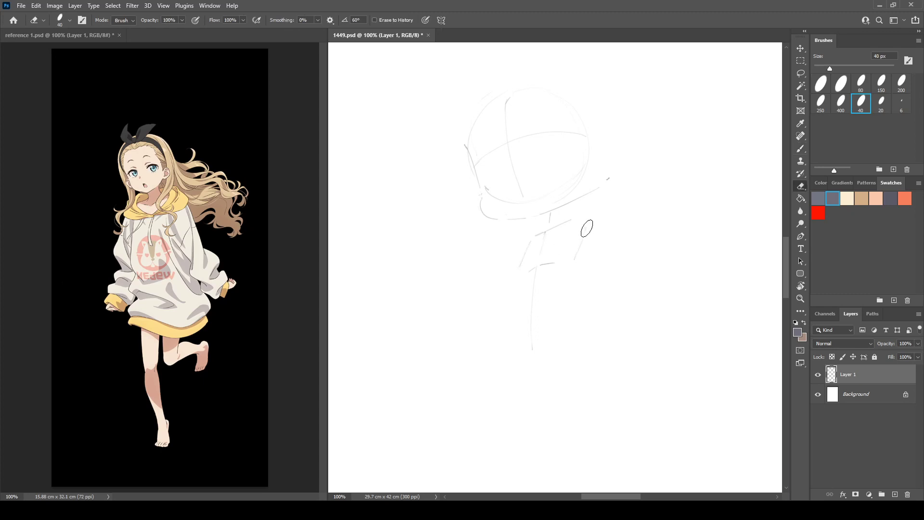
pyautogui.hotkey('ctrl', 'z')
pyautogui.moveTo(583, 232); pyautogui.dragTo(576, 263)
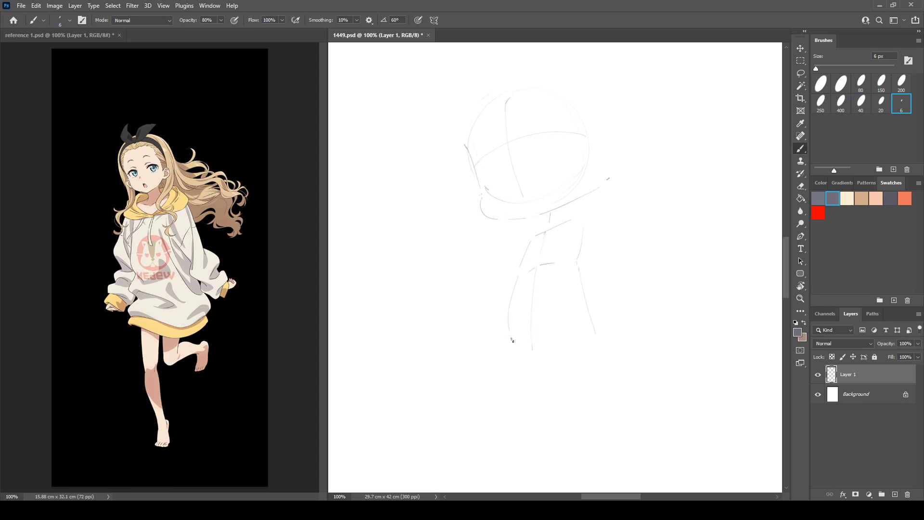
# Step: Erase and redraw the torso's right side so it narrows at the waist, and draw the curved lower edge
pyautogui.moveTo(573, 335); pyautogui.dragTo(578, 331)
pyautogui.press('e')
pyautogui.moveTo(583, 229); pyautogui.dragTo(586, 300)
pyautogui.press('b')
pyautogui.moveTo(576, 231)
pyautogui.mouseDown()
pyautogui.moveTo(568, 263)
pyautogui.moveTo(582, 324)
pyautogui.mouseUp()
pyautogui.press('e')
pyautogui.press('b')
pyautogui.moveTo(567, 265)
pyautogui.mouseDown()
pyautogui.moveTo(583, 328)
pyautogui.moveTo(572, 270)
pyautogui.moveTo(595, 321)
pyautogui.moveTo(572, 261)
pyautogui.moveTo(592, 316)
pyautogui.mouseUp()
pyautogui.press('e')
pyautogui.press('b')
pyautogui.press('e')
pyautogui.press('b')
pyautogui.press('e')
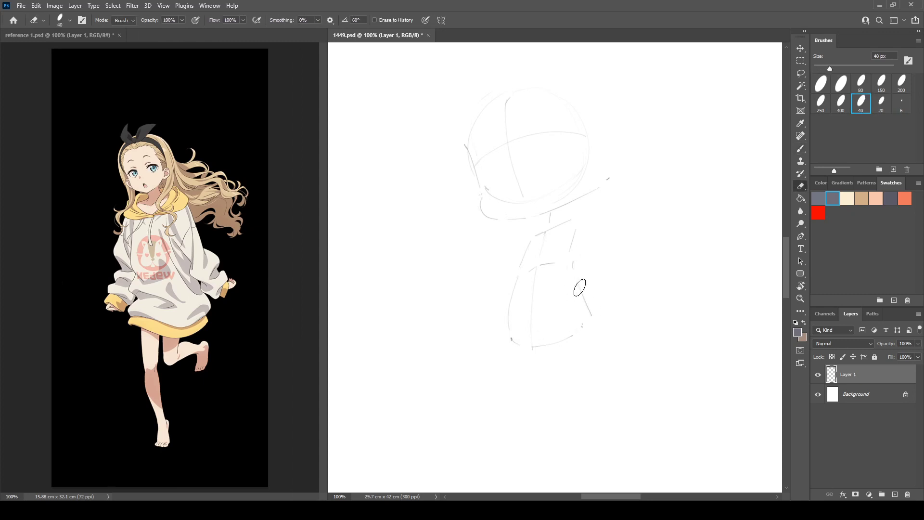
pyautogui.press('b')
pyautogui.moveTo(572, 268); pyautogui.dragTo(584, 300)
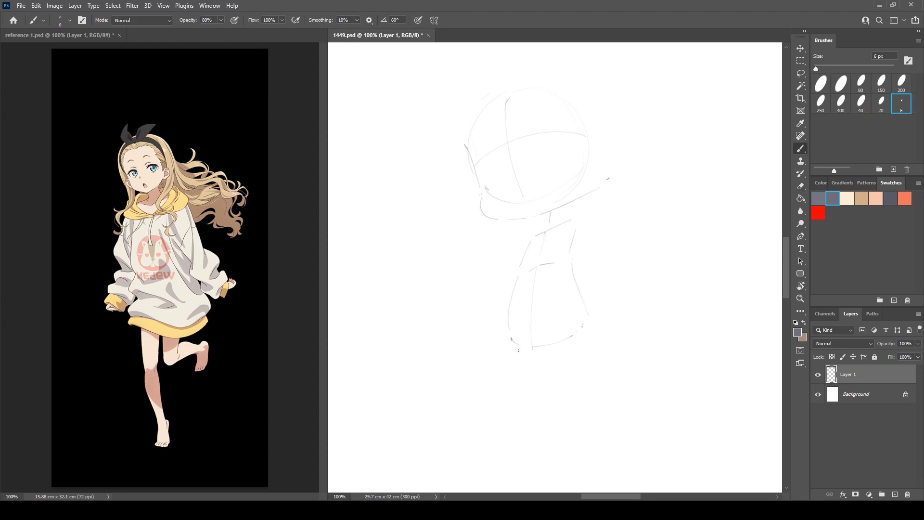
# Step: Sketch the hips and both thighs, and start the raised leg bending back from the knee
pyautogui.moveTo(514, 344)
pyautogui.mouseDown()
pyautogui.moveTo(531, 362)
pyautogui.moveTo(566, 340)
pyautogui.mouseUp()
pyautogui.moveTo(583, 299); pyautogui.dragTo(595, 314)
pyautogui.moveTo(599, 326)
pyautogui.mouseDown()
pyautogui.moveTo(590, 370)
pyautogui.moveTo(553, 382)
pyautogui.moveTo(582, 386)
pyautogui.moveTo(602, 325)
pyautogui.moveTo(585, 382)
pyautogui.mouseUp()
pyautogui.press('e')
pyautogui.press('b')
pyautogui.moveTo(508, 308)
pyautogui.mouseDown()
pyautogui.moveTo(519, 380)
pyautogui.moveTo(548, 380)
pyautogui.mouseUp()
pyautogui.moveTo(584, 394)
pyautogui.mouseDown()
pyautogui.moveTo(614, 373)
pyautogui.moveTo(591, 358)
pyautogui.moveTo(619, 358)
pyautogui.mouseUp()
pyautogui.press('e')
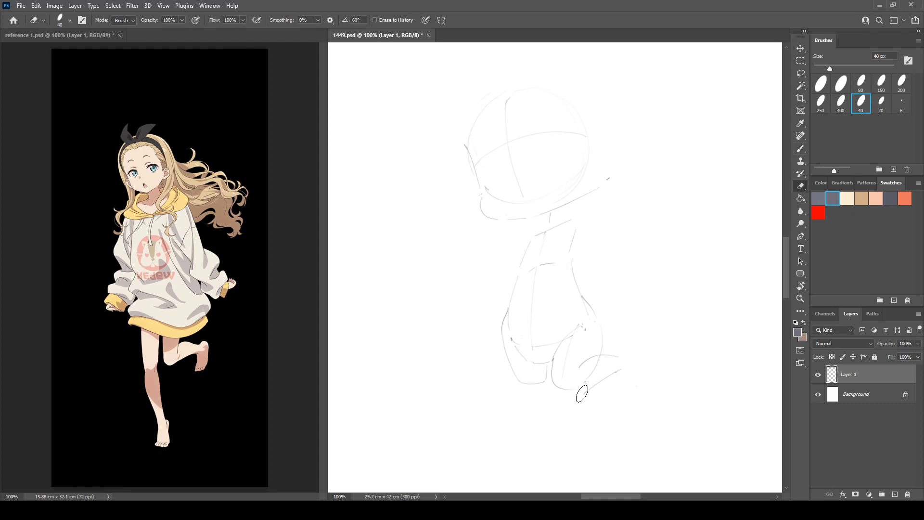
# Step: Draw the raised lower leg and its foot, cleaning up the lines with the eraser
pyautogui.press('b')
pyautogui.moveTo(582, 392)
pyautogui.mouseDown()
pyautogui.moveTo(622, 369)
pyautogui.moveTo(614, 372)
pyautogui.mouseUp()
pyautogui.moveTo(620, 358)
pyautogui.mouseDown()
pyautogui.moveTo(627, 377)
pyautogui.moveTo(618, 377)
pyautogui.moveTo(629, 363)
pyautogui.moveTo(629, 370)
pyautogui.moveTo(622, 379)
pyautogui.moveTo(626, 358)
pyautogui.moveTo(618, 382)
pyautogui.moveTo(622, 358)
pyautogui.mouseUp()
pyautogui.press('e')
pyautogui.press('b')
pyautogui.press('e')
pyautogui.press('b')
pyautogui.press('e')
pyautogui.press('b')
pyautogui.press('b')
pyautogui.press('e')
pyautogui.press('b')
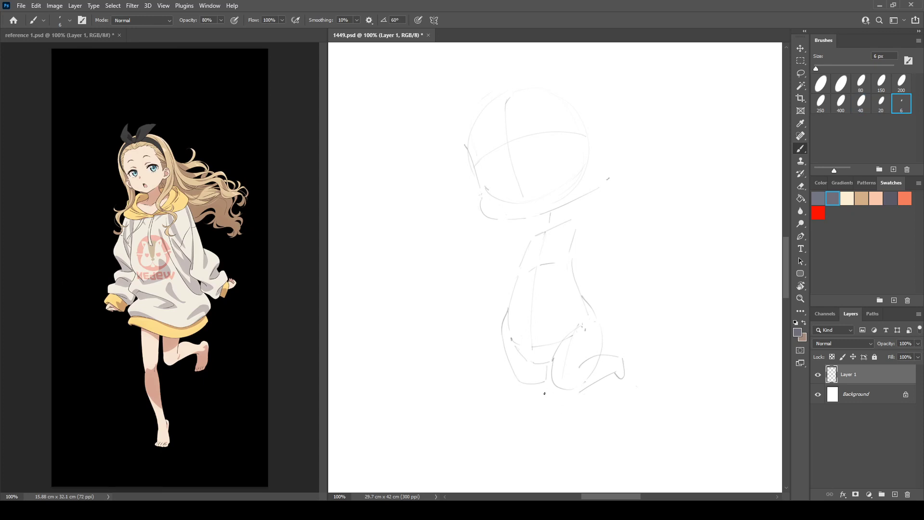
# Step: Draw the lower part of the standing leg as a tapering shape ending in a small foot
pyautogui.moveTo(543, 422); pyautogui.dragTo(543, 432)
pyautogui.moveTo(522, 394)
pyautogui.mouseDown()
pyautogui.moveTo(530, 430)
pyautogui.moveTo(546, 440)
pyautogui.mouseUp()
pyautogui.moveTo(543, 390)
pyautogui.mouseDown()
pyautogui.moveTo(544, 439)
pyautogui.moveTo(531, 433)
pyautogui.moveTo(539, 442)
pyautogui.mouseUp()
pyautogui.press('e')
pyautogui.press('b')
pyautogui.press('e')
pyautogui.press('b')
# Step: Sketch the neck, both shoulders and the short upper arms
pyautogui.moveTo(549, 213)
pyautogui.mouseDown()
pyautogui.moveTo(545, 230)
pyautogui.moveTo(561, 223)
pyautogui.mouseUp()
pyautogui.moveTo(542, 229); pyautogui.dragTo(528, 236)
pyautogui.moveTo(570, 221)
pyautogui.mouseDown()
pyautogui.moveTo(591, 230)
pyautogui.moveTo(568, 238)
pyautogui.moveTo(596, 251)
pyautogui.moveTo(577, 243)
pyautogui.moveTo(598, 244)
pyautogui.mouseUp()
pyautogui.press('e')
pyautogui.press('b')
pyautogui.press('e')
pyautogui.press('b')
# Step: Draw the forearm on the torso's right side extending down and outward, and trim its wrist end with the eraser
pyautogui.moveTo(591, 262); pyautogui.dragTo(619, 290)
pyautogui.press('e')
pyautogui.press('b')
pyautogui.press('e')
pyautogui.moveTo(631, 288); pyautogui.dragTo(628, 295)
pyautogui.press('b')
pyautogui.press('e')
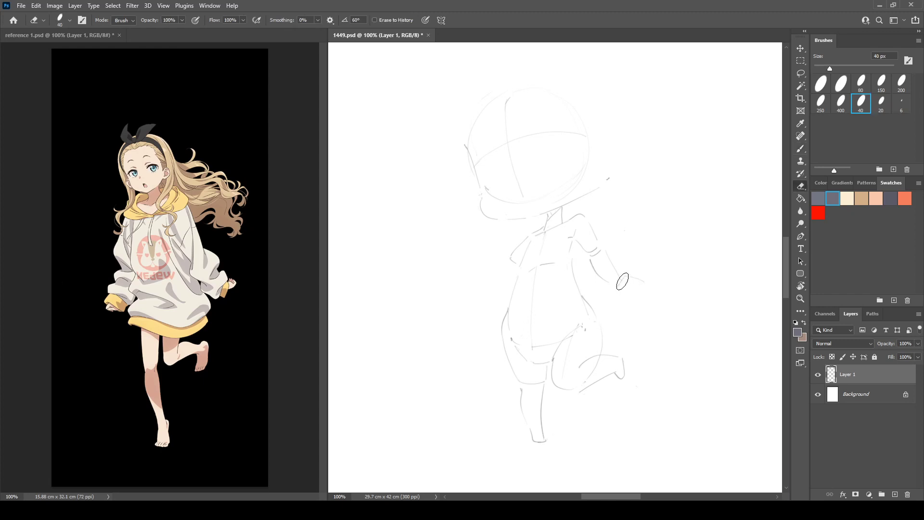
pyautogui.moveTo(612, 274); pyautogui.dragTo(617, 289)
pyautogui.press('b')
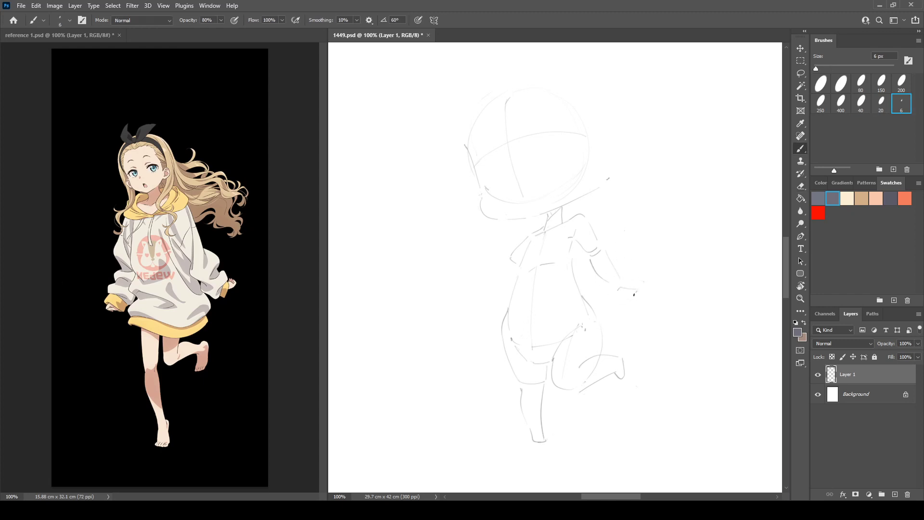
# Step: Sketch the hand and fingers at the end of the right-side forearm
pyautogui.hotkey('ctrl', 'z')
pyautogui.moveTo(635, 290)
pyautogui.mouseDown()
pyautogui.moveTo(612, 291)
pyautogui.moveTo(625, 271)
pyautogui.mouseUp()
pyautogui.press('e')
pyautogui.press('b')
pyautogui.press('e')
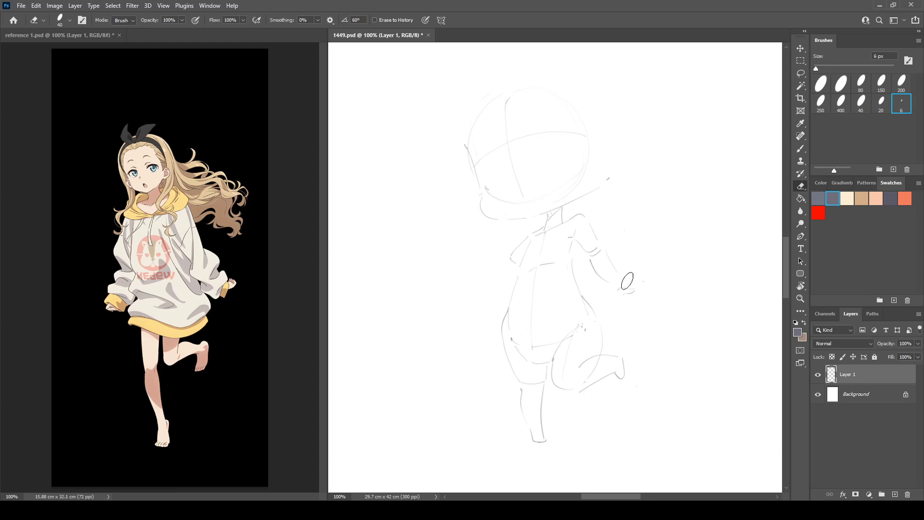
pyautogui.press('b')
pyautogui.moveTo(633, 280); pyautogui.dragTo(640, 291)
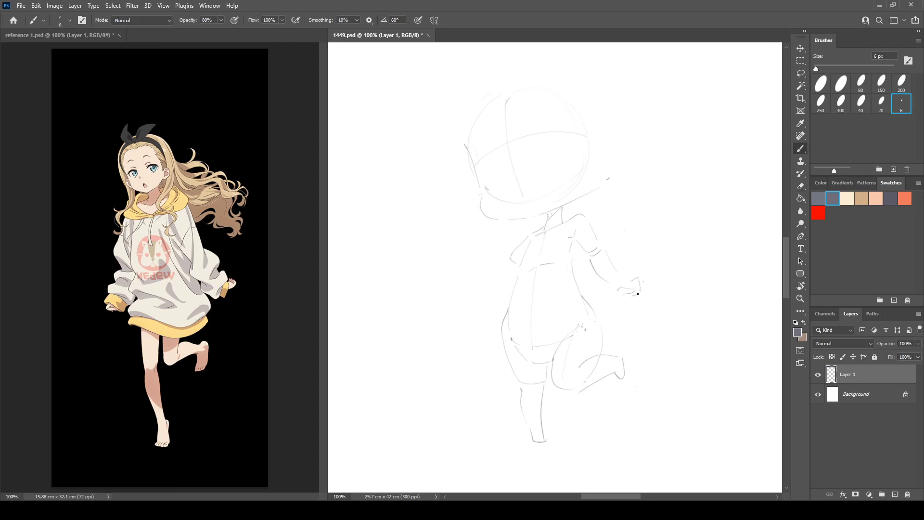
pyautogui.moveTo(647, 281); pyautogui.dragTo(650, 289)
# Step: Sketch the forearm on the torso's left side and clean up its join with the upper arm
pyautogui.press('e')
pyautogui.press('b')
pyautogui.press('e')
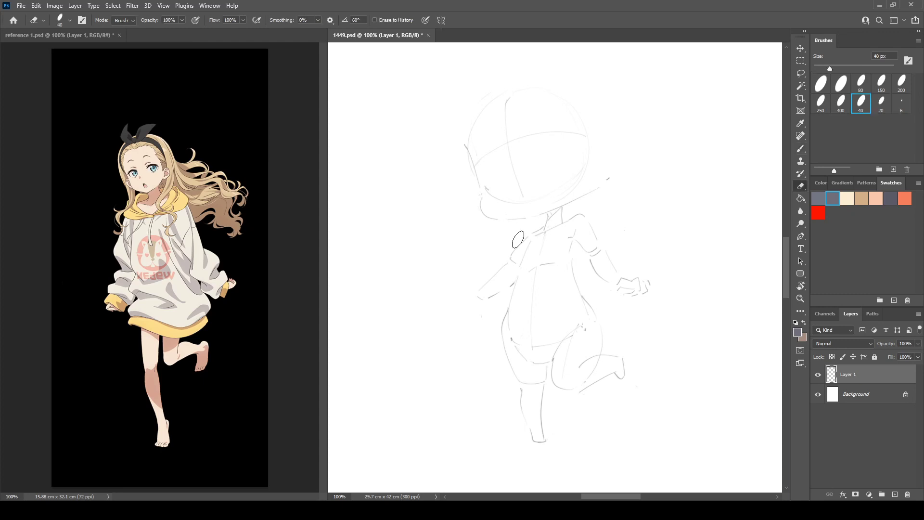
pyautogui.press('b')
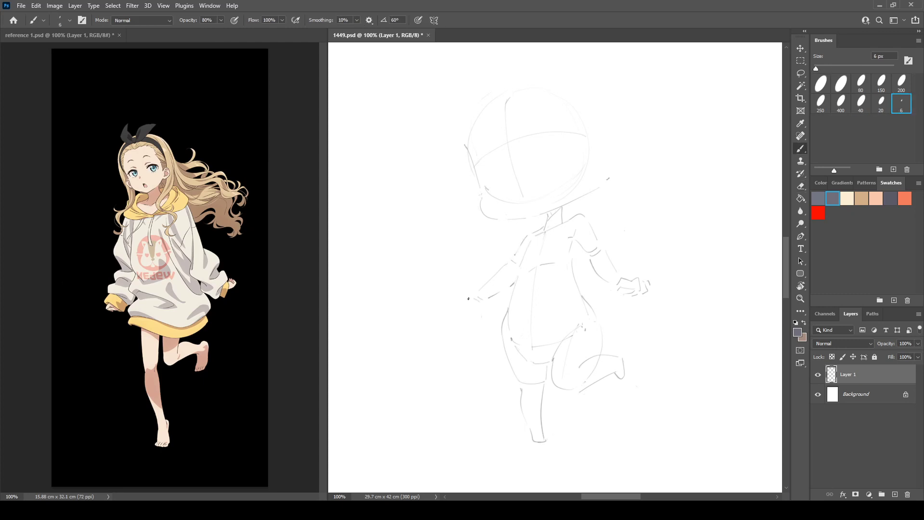
# Step: Sketch the hand and fingers at the end of the left-side forearm, erasing stray lines
pyautogui.moveTo(468, 299)
pyautogui.mouseDown()
pyautogui.moveTo(453, 305)
pyautogui.moveTo(457, 321)
pyautogui.moveTo(477, 309)
pyautogui.moveTo(456, 323)
pyautogui.moveTo(470, 315)
pyautogui.moveTo(440, 319)
pyautogui.moveTo(447, 324)
pyautogui.moveTo(475, 301)
pyautogui.moveTo(451, 295)
pyautogui.mouseUp()
pyautogui.press('e')
pyautogui.press('b')
pyautogui.press('e')
pyautogui.press('b')
pyautogui.press('e')
pyautogui.press('b')
pyautogui.moveTo(450, 299); pyautogui.dragTo(453, 310)
pyautogui.moveTo(466, 293)
pyautogui.mouseDown()
pyautogui.moveTo(475, 292)
pyautogui.moveTo(469, 316)
pyautogui.moveTo(473, 310)
pyautogui.mouseUp()
pyautogui.press('e')
pyautogui.press('b')
pyautogui.press('e')
pyautogui.moveTo(471, 312); pyautogui.dragTo(463, 312)
pyautogui.press('b')
# Step: Mirror the sketch horizontally and back to check its proportions, and lasso the left-side forearm before clearing the selection
pyautogui.hotkey('ctrl', 'shift', 'h')
pyautogui.hotkey('ctrl', 'shift', 'h')
pyautogui.press('l')
pyautogui.moveTo(499, 303)
pyautogui.mouseDown()
pyautogui.moveTo(490, 269)
pyautogui.moveTo(430, 290)
pyautogui.moveTo(486, 292)
pyautogui.mouseUp()
pyautogui.hotkey('ctrl', 'd')
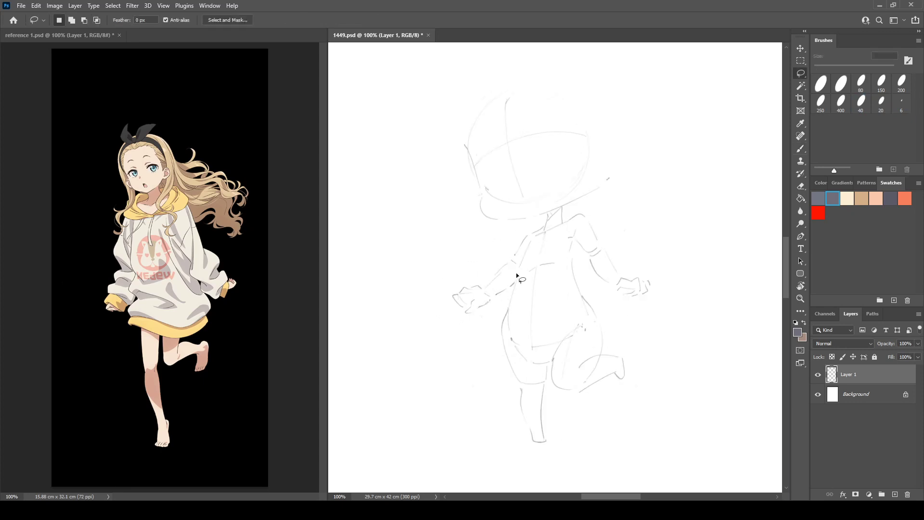
# Step: Erase the head circle and fade its vertical centre line and eye line, keeping the jaw outline
pyautogui.press('b')
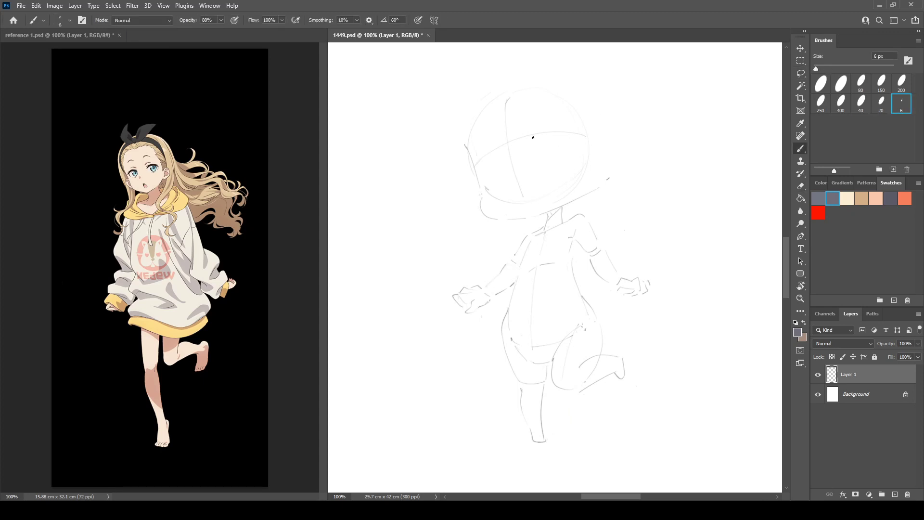
pyautogui.press('e')
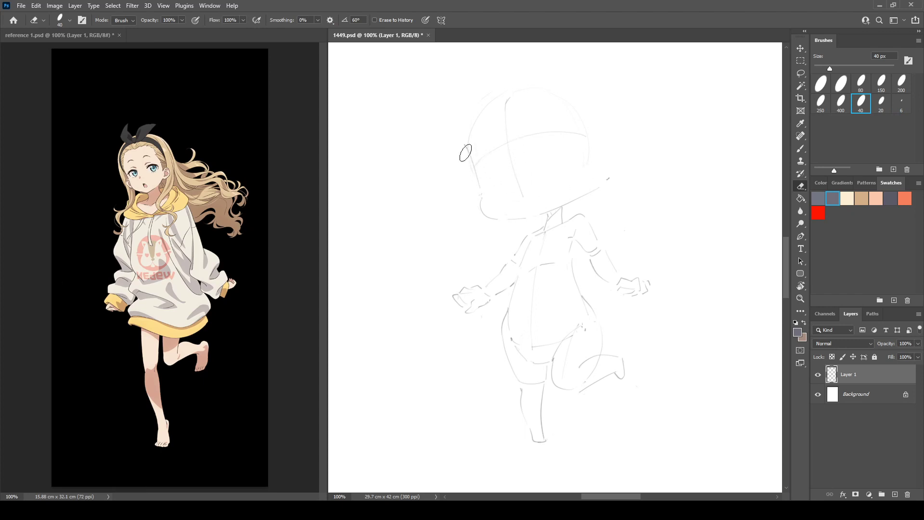
pyautogui.moveTo(466, 152)
pyautogui.mouseDown()
pyautogui.moveTo(475, 123)
pyautogui.moveTo(495, 98)
pyautogui.moveTo(583, 109)
pyautogui.moveTo(577, 96)
pyautogui.moveTo(586, 173)
pyautogui.moveTo(527, 93)
pyautogui.moveTo(518, 96)
pyautogui.moveTo(516, 175)
pyautogui.mouseUp()
pyautogui.moveTo(509, 93); pyautogui.dragTo(524, 200)
pyautogui.press('b')
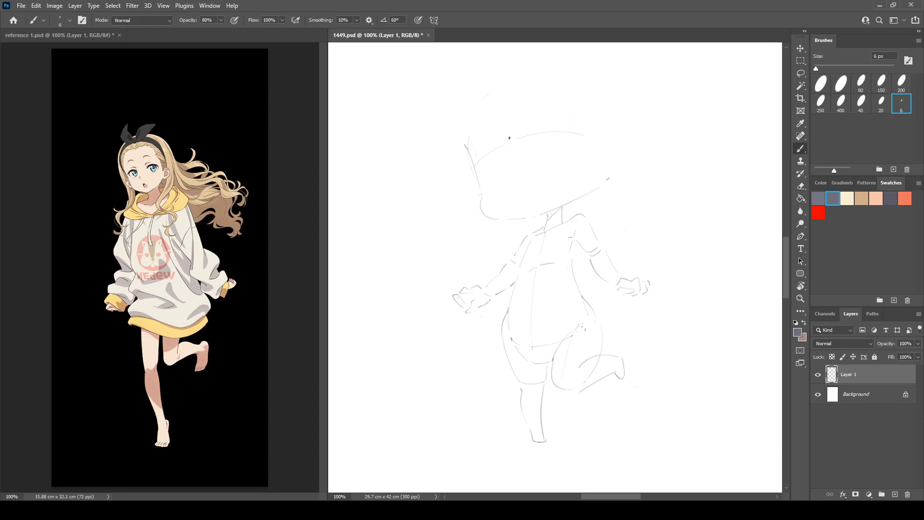
pyautogui.press('e')
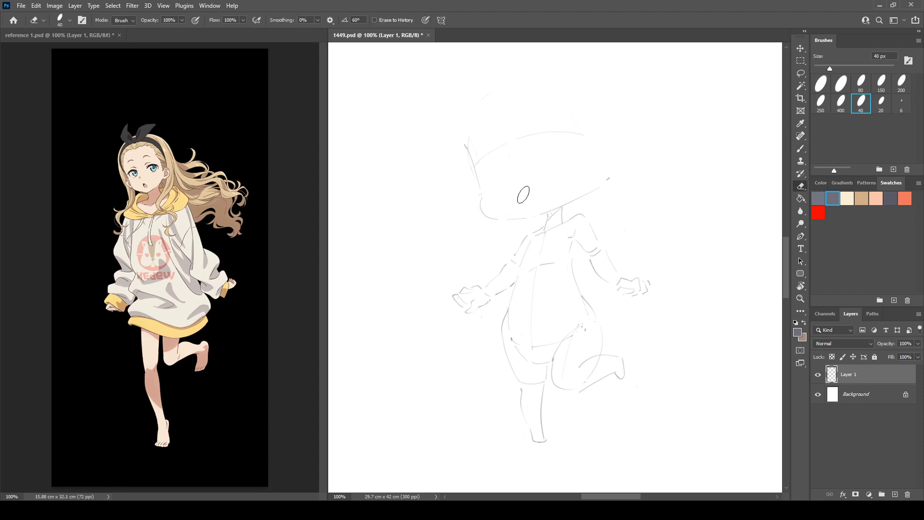
pyautogui.moveTo(558, 141)
pyautogui.mouseDown()
pyautogui.moveTo(580, 134)
pyautogui.moveTo(522, 138)
pyautogui.mouseUp()
pyautogui.press('b')
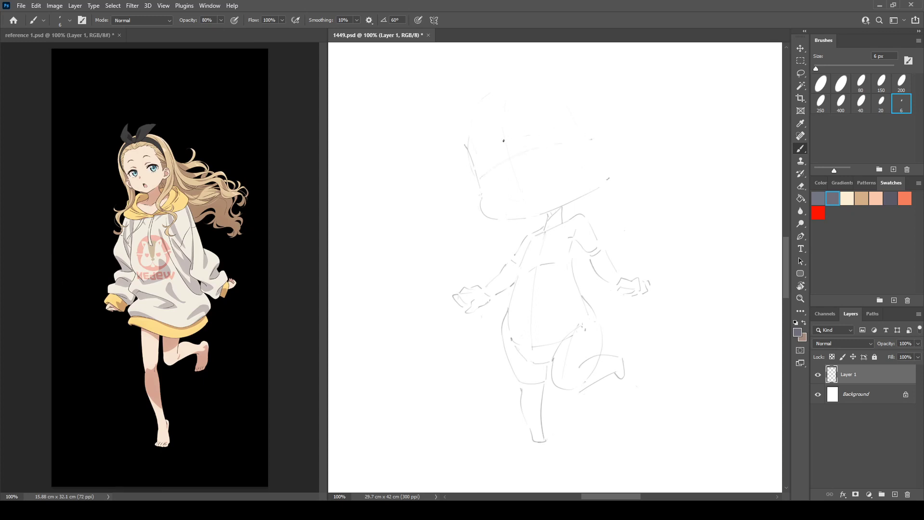
# Step: Redraw the tilted eye guideline across the face and sketch a small feature mark near its middle
pyautogui.press('e')
pyautogui.press('b')
pyautogui.moveTo(551, 135); pyautogui.dragTo(593, 140)
pyautogui.hotkey('ctrl', 'z')
pyautogui.moveTo(545, 139); pyautogui.dragTo(554, 123)
pyautogui.moveTo(490, 152); pyautogui.dragTo(501, 157)
pyautogui.press('e')
pyautogui.press('b')
pyautogui.press('e')
pyautogui.press('b')
pyautogui.press('e')
pyautogui.press('b')
pyautogui.moveTo(552, 148)
pyautogui.mouseDown()
pyautogui.moveTo(610, 142)
pyautogui.moveTo(573, 139)
pyautogui.moveTo(601, 138)
pyautogui.mouseUp()
pyautogui.hotkey('ctrl', 'z')
# Step: Redraw the eye guideline on the left half of the face and sketch a small loop at its outer end
pyautogui.press('e')
pyautogui.press('b')
pyautogui.moveTo(476, 183); pyautogui.dragTo(496, 165)
pyautogui.hotkey('ctrl', 'z')
pyautogui.moveTo(476, 178)
pyautogui.mouseDown()
pyautogui.moveTo(500, 164)
pyautogui.moveTo(468, 170)
pyautogui.mouseUp()
pyautogui.press('e')
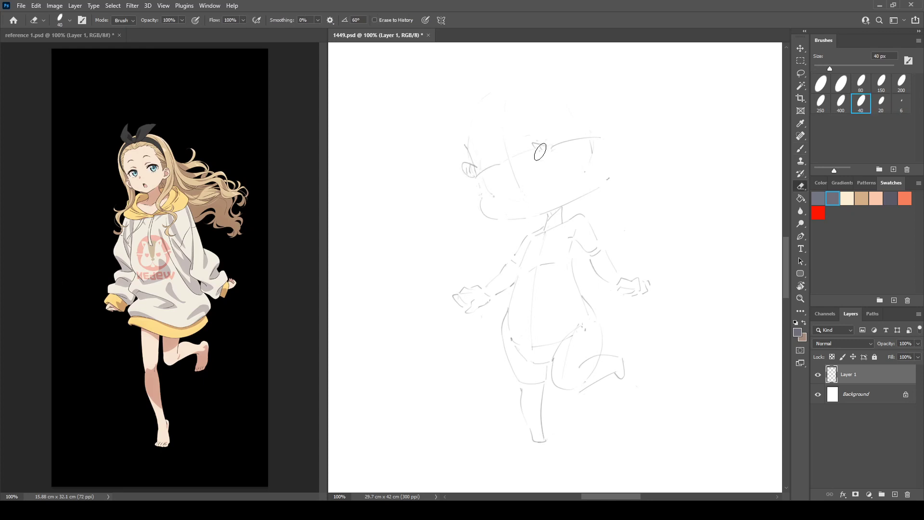
# Step: Sketch a small curl beside the inner end of the right-side eye and a small mouth mark near the left-side cheek
pyautogui.press('b')
pyautogui.moveTo(541, 149); pyautogui.dragTo(547, 143)
pyautogui.moveTo(481, 193); pyautogui.dragTo(487, 195)
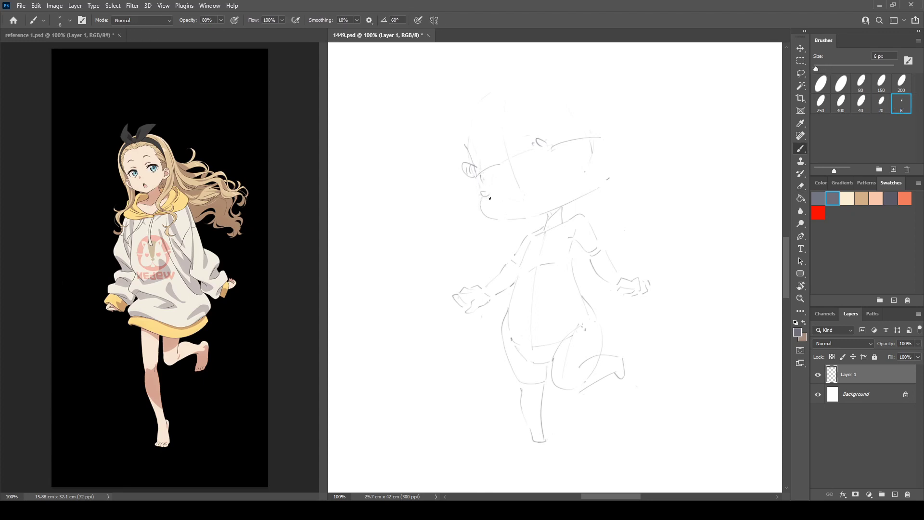
# Step: Rework the outer end of the right-side eye line and sketch an oval above that eye
pyautogui.press('e')
pyautogui.moveTo(586, 172); pyautogui.dragTo(591, 145)
pyautogui.press('b')
pyautogui.moveTo(594, 140); pyautogui.dragTo(602, 158)
pyautogui.moveTo(531, 99)
pyautogui.mouseDown()
pyautogui.moveTo(557, 95)
pyautogui.moveTo(554, 115)
pyautogui.moveTo(528, 117)
pyautogui.moveTo(553, 117)
pyautogui.mouseUp()
pyautogui.press('e')
pyautogui.press('b')
# Step: Clean up guidelines above the left-side eye, and redraw the right-side eye's upper lid, undoing the last strokes
pyautogui.press('e')
pyautogui.moveTo(467, 126)
pyautogui.mouseDown()
pyautogui.moveTo(523, 151)
pyautogui.moveTo(478, 130)
pyautogui.moveTo(485, 143)
pyautogui.moveTo(492, 113)
pyautogui.moveTo(508, 139)
pyautogui.mouseUp()
pyautogui.press('b')
pyautogui.press('e')
pyautogui.press('b')
pyautogui.moveTo(552, 149)
pyautogui.mouseDown()
pyautogui.moveTo(596, 140)
pyautogui.moveTo(568, 131)
pyautogui.moveTo(560, 140)
pyautogui.moveTo(597, 139)
pyautogui.moveTo(598, 126)
pyautogui.moveTo(596, 138)
pyautogui.mouseUp()
pyautogui.hotkey('ctrl', 'z')
pyautogui.press('e')
pyautogui.press('b')
pyautogui.hotkey('ctrl', 'z')
pyautogui.hotkey('ctrl', 'z')
pyautogui.hotkey('ctrl', 'z')
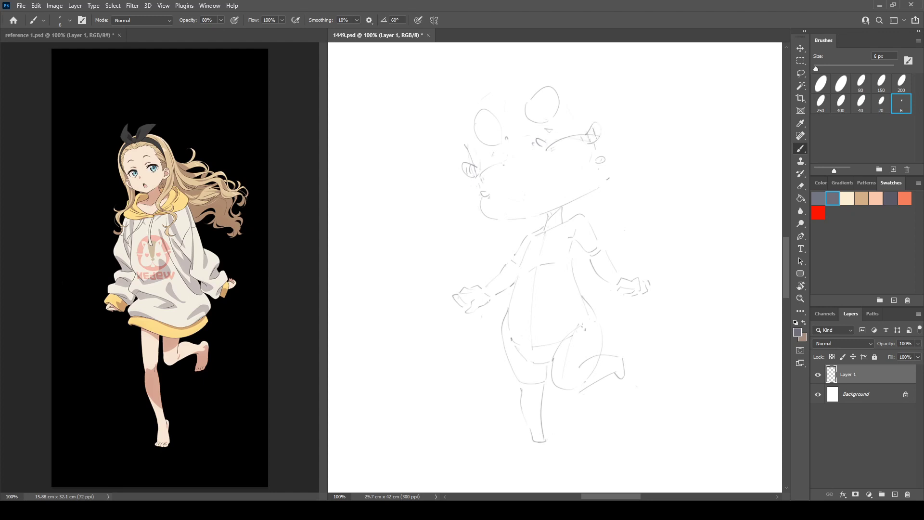
# Step: Sketch the left-side eye's lid and iris side lines, and mirror the canvas and back to check both eyes
pyautogui.moveTo(480, 178)
pyautogui.mouseDown()
pyautogui.moveTo(511, 165)
pyautogui.moveTo(501, 161)
pyautogui.mouseUp()
pyautogui.moveTo(511, 165); pyautogui.dragTo(520, 184)
pyautogui.hotkey('ctrl', 'shift', 'h')
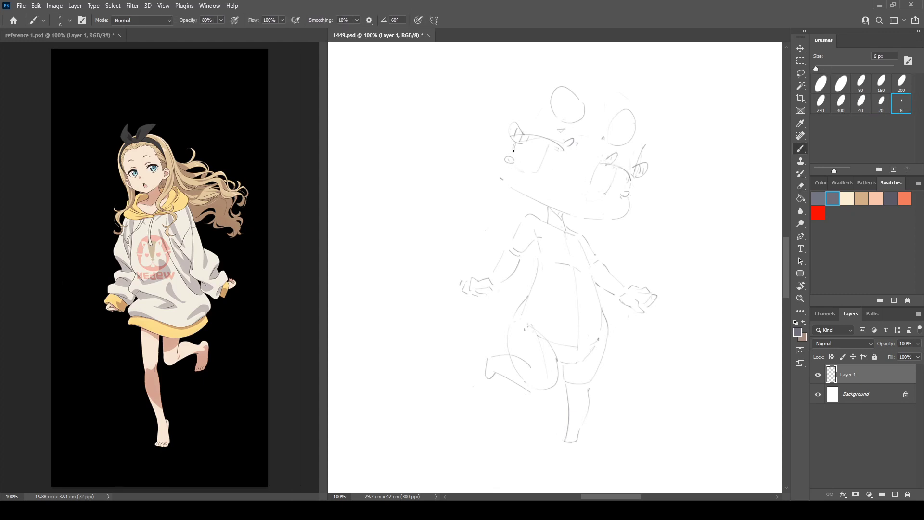
pyautogui.hotkey('ctrl', 'shift', 'h')
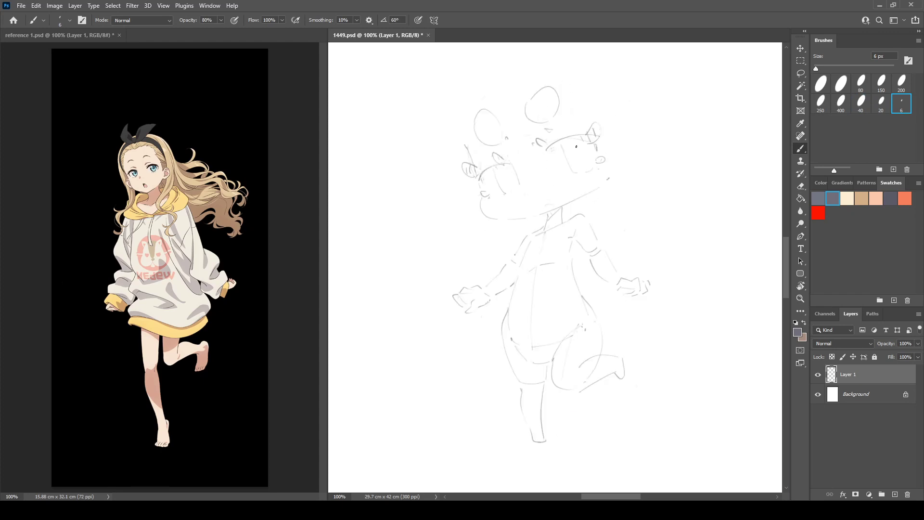
# Step: Thin out the right-side eye's upper lid line and erase part of the jaw line near the neck
pyautogui.press('e')
pyautogui.press('b')
pyautogui.moveTo(546, 146); pyautogui.dragTo(601, 137)
pyautogui.press('e')
pyautogui.moveTo(556, 200); pyautogui.dragTo(545, 204)
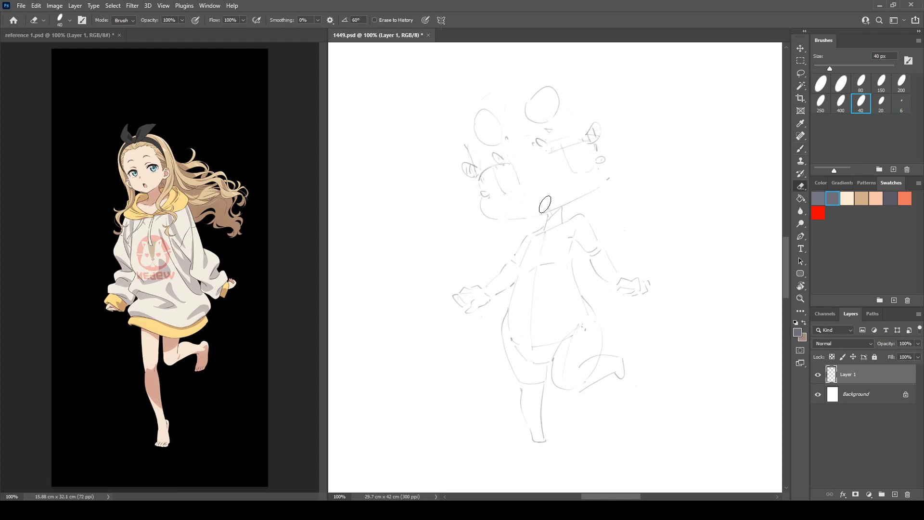
# Step: Redraw the right-side eye's upper lid as a thicker slanted shape joined to the curl at its inner end
pyautogui.press('b')
pyautogui.moveTo(551, 155)
pyautogui.mouseDown()
pyautogui.moveTo(569, 149)
pyautogui.moveTo(534, 145)
pyautogui.moveTo(551, 149)
pyautogui.moveTo(588, 135)
pyautogui.mouseUp()
pyautogui.press('e')
pyautogui.press('b')
pyautogui.press('e')
pyautogui.click(547, 158)
pyautogui.press('b')
pyautogui.press('e')
pyautogui.press('b')
pyautogui.press('e')
pyautogui.press('b')
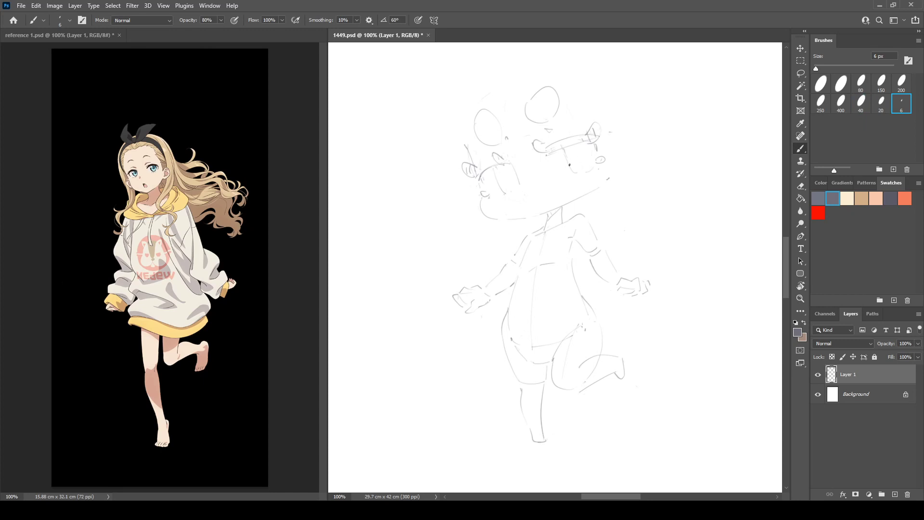
# Step: Redraw the left-side eye's upper lid line and mirror the canvas and back to check it
pyautogui.moveTo(488, 169); pyautogui.dragTo(510, 165)
pyautogui.press('e')
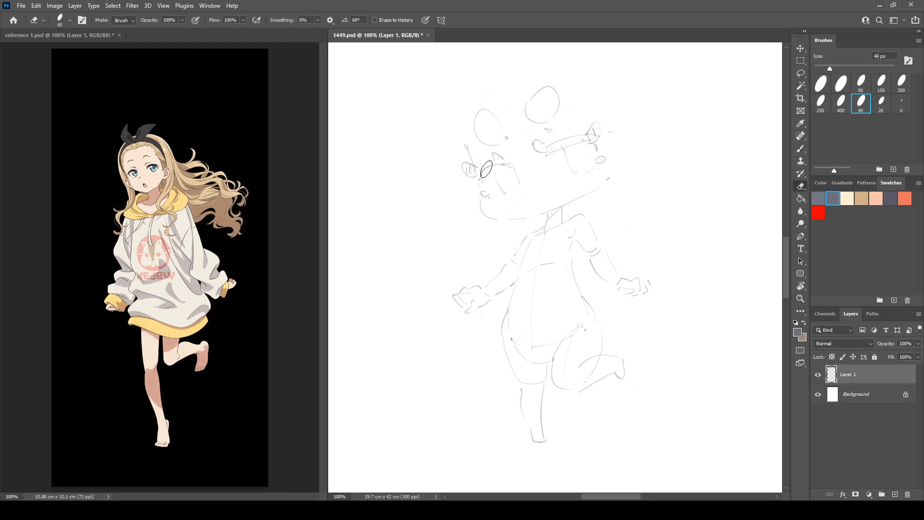
pyautogui.press('b')
pyautogui.moveTo(481, 176); pyautogui.dragTo(511, 164)
pyautogui.hotkey('ctrl', 'shift', 'h')
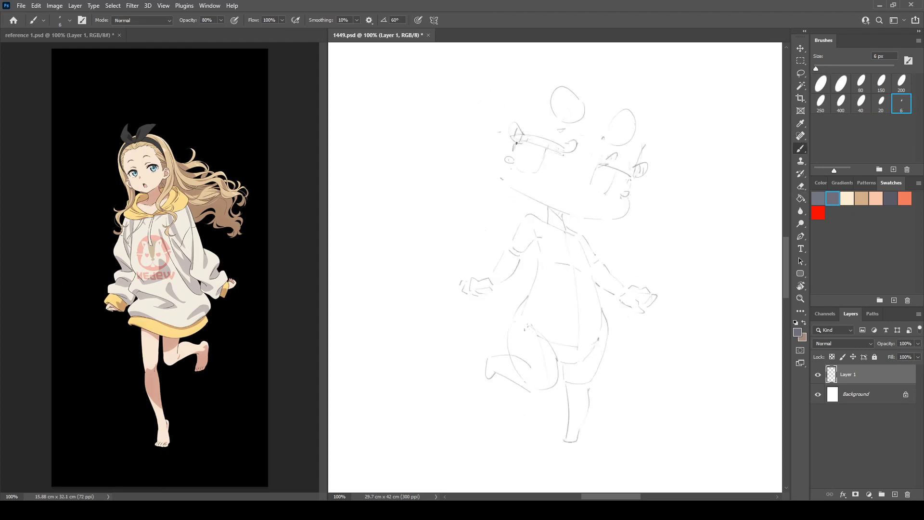
pyautogui.hotkey('ctrl', 'shift', 'h')
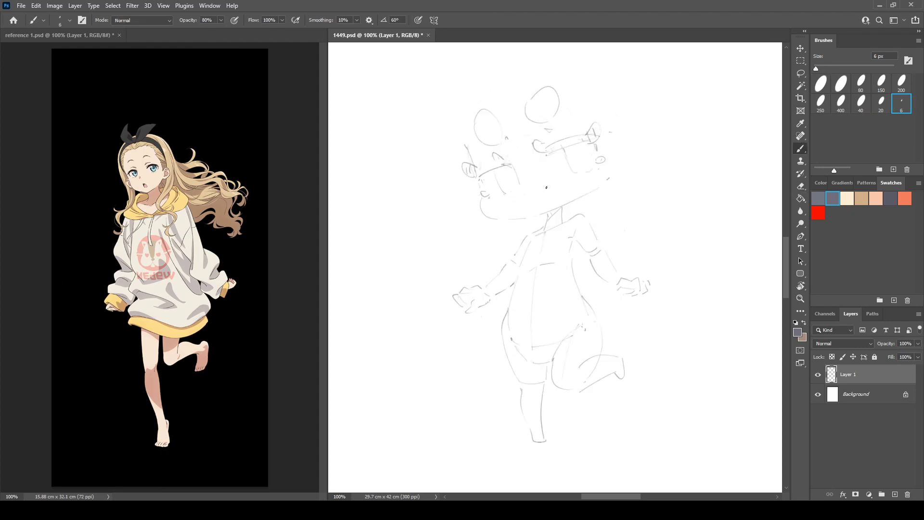
# Step: Erase the left-side eye's inner iris line, and clean the jaw line above the neck in the mirrored view
pyautogui.press('e')
pyautogui.moveTo(498, 175); pyautogui.dragTo(502, 191)
pyautogui.press('b')
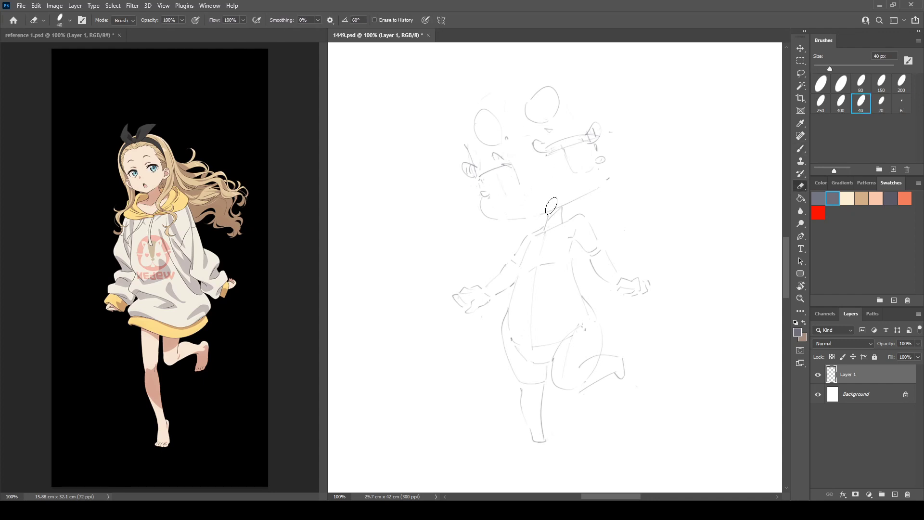
pyautogui.hotkey('ctrl', 'shift', 'h')
pyautogui.press('e')
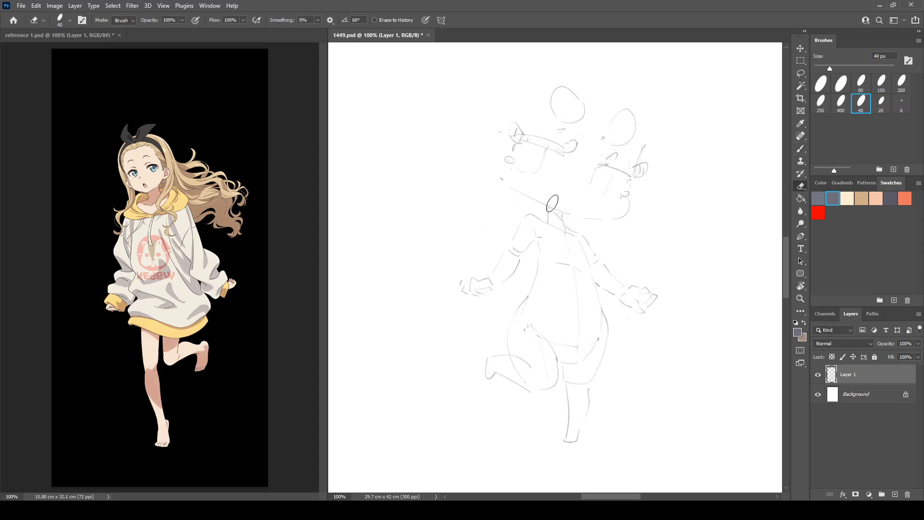
pyautogui.moveTo(552, 203); pyautogui.dragTo(563, 207)
pyautogui.press('b')
pyautogui.press('h')
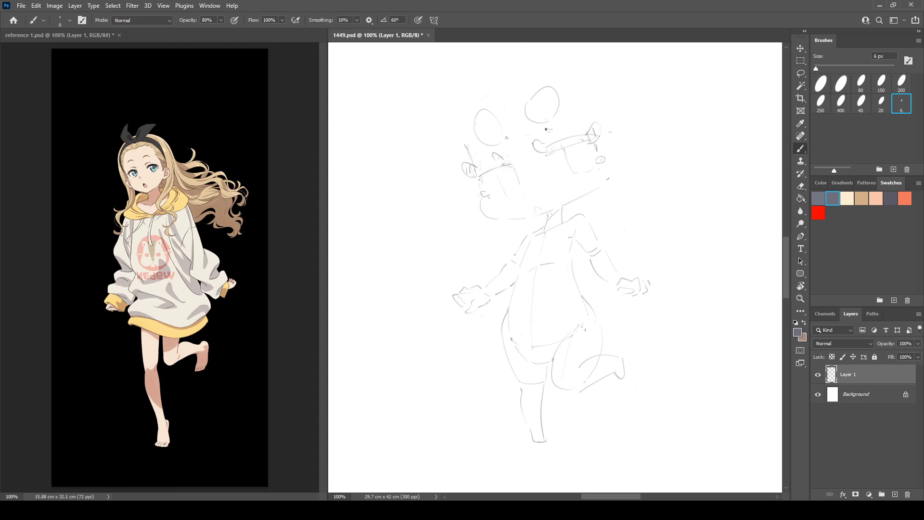
# Step: Erase the left-side eye's upper lid and redraw it lower, with the iris side line beneath it
pyautogui.press('e')
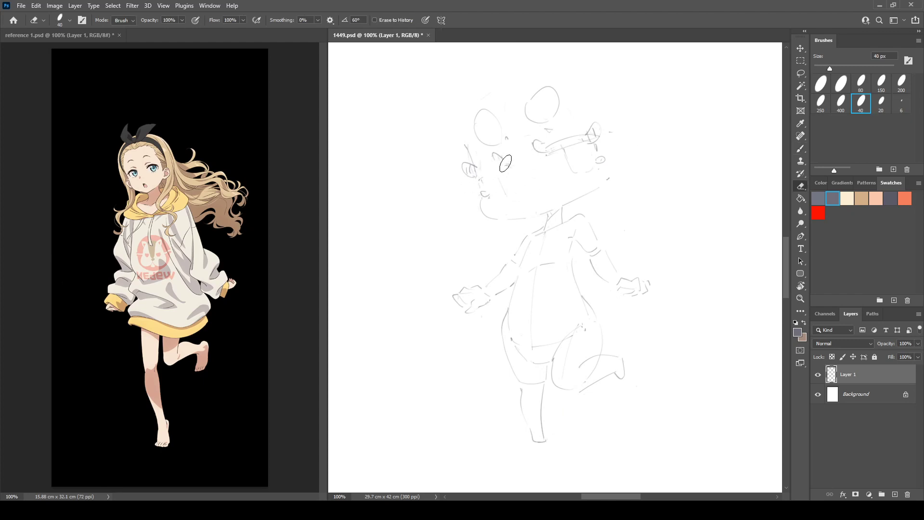
pyautogui.press('b')
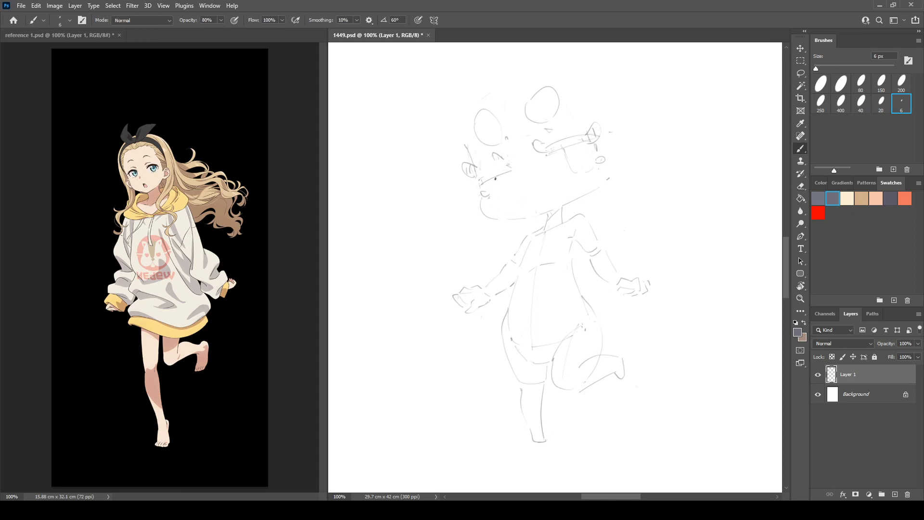
pyautogui.moveTo(514, 174); pyautogui.dragTo(521, 192)
pyautogui.press('e')
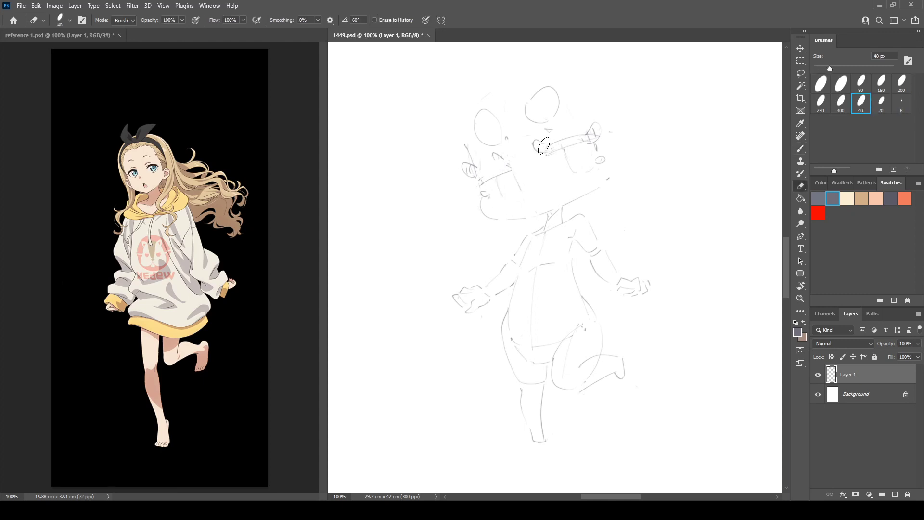
# Step: Erase the right-side eye's upper lid and end marks, and redraw the lid as a simple slanted line
pyautogui.moveTo(545, 144)
pyautogui.mouseDown()
pyautogui.moveTo(596, 129)
pyautogui.moveTo(527, 145)
pyautogui.moveTo(608, 133)
pyautogui.mouseUp()
pyautogui.press('b')
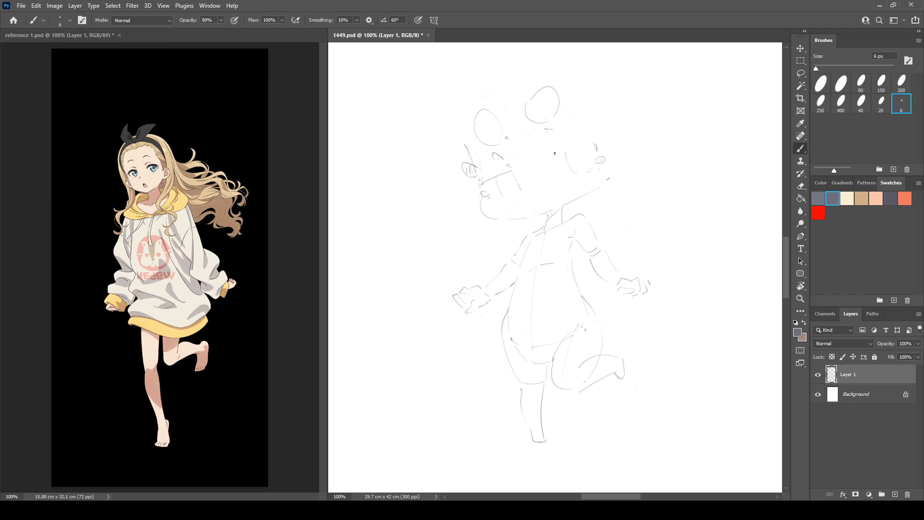
pyautogui.moveTo(550, 154); pyautogui.dragTo(592, 141)
pyautogui.press('e')
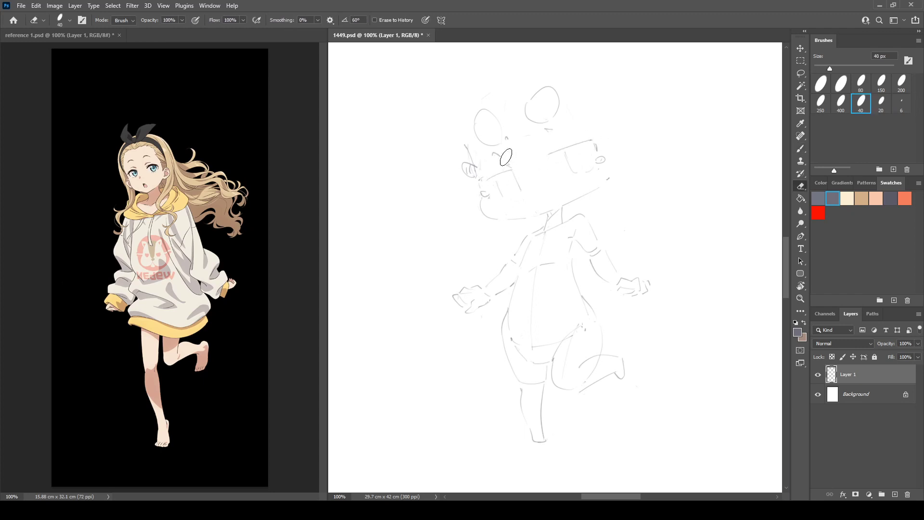
# Step: Erase the mark above the left-side eye, and redraw its upper lid and the loop at the face edge
pyautogui.moveTo(506, 158)
pyautogui.mouseDown()
pyautogui.moveTo(474, 173)
pyautogui.moveTo(485, 170)
pyautogui.mouseUp()
pyautogui.press('b')
pyautogui.moveTo(471, 164)
pyautogui.mouseDown()
pyautogui.moveTo(485, 181)
pyautogui.moveTo(508, 168)
pyautogui.mouseUp()
pyautogui.press('e')
pyautogui.press('b')
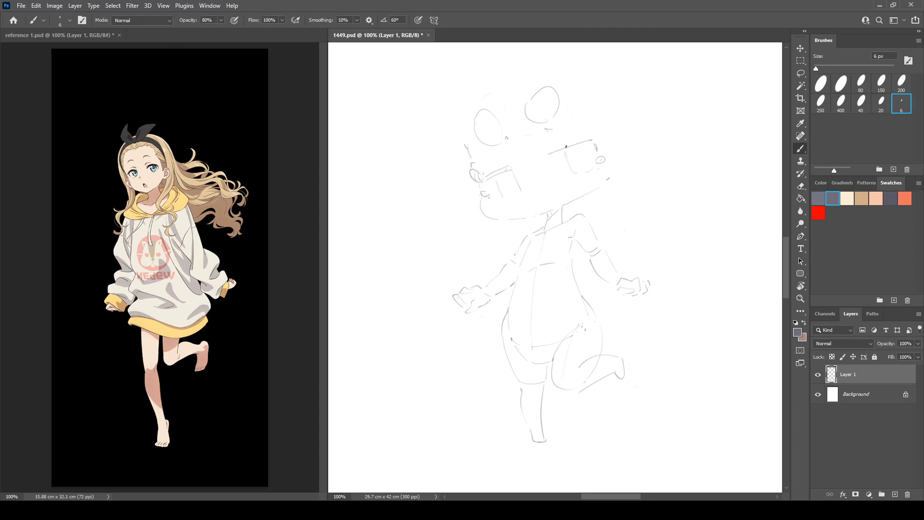
# Step: Redraw the right-side eye's upper lid as an arched line, erasing the rough strokes around it
pyautogui.moveTo(552, 147)
pyautogui.mouseDown()
pyautogui.moveTo(536, 147)
pyautogui.moveTo(552, 153)
pyautogui.mouseUp()
pyautogui.hotkey('ctrl', 'z')
pyautogui.moveTo(553, 152); pyautogui.dragTo(593, 141)
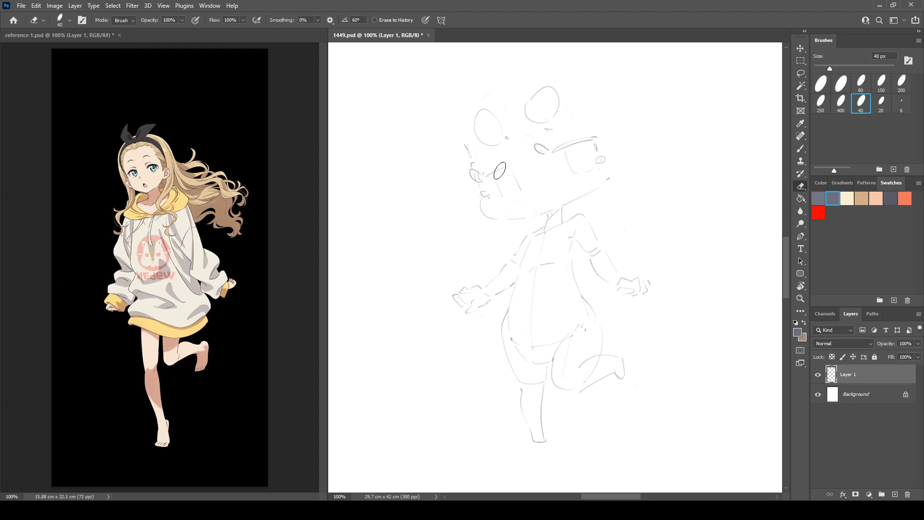
pyautogui.press('e')
pyautogui.moveTo(563, 148); pyautogui.dragTo(599, 139)
pyautogui.press('b')
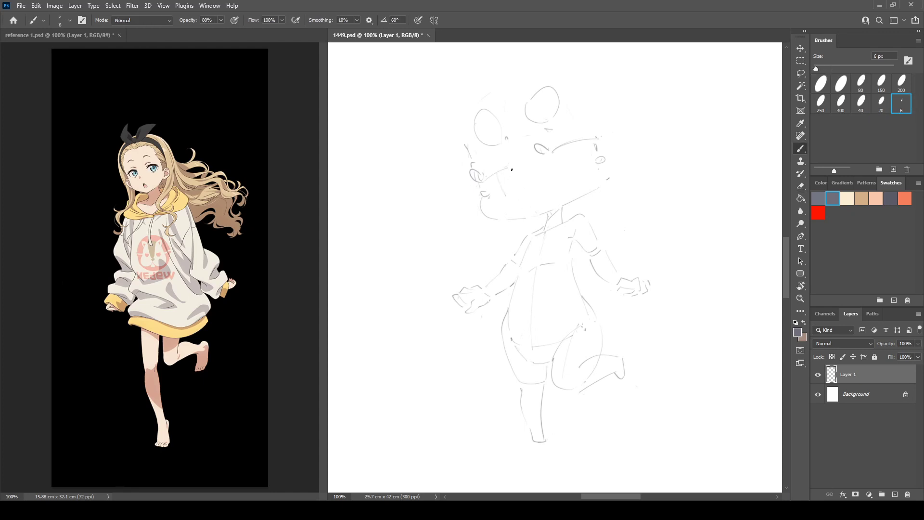
# Step: Erase and rework the right-side eye's iris lines, and refine the lid's outer corner in the mirrored view
pyautogui.press('e')
pyautogui.moveTo(572, 148)
pyautogui.mouseDown()
pyautogui.moveTo(576, 170)
pyautogui.moveTo(595, 152)
pyautogui.moveTo(598, 164)
pyautogui.moveTo(609, 158)
pyautogui.moveTo(603, 162)
pyautogui.mouseUp()
pyautogui.press('b')
pyautogui.press('e')
pyautogui.press('b')
pyautogui.press('e')
pyautogui.press('b')
pyautogui.press('e')
pyautogui.press('b')
pyautogui.hotkey('ctrl', 'z')
pyautogui.hotkey('ctrl', 'shift', 'h')
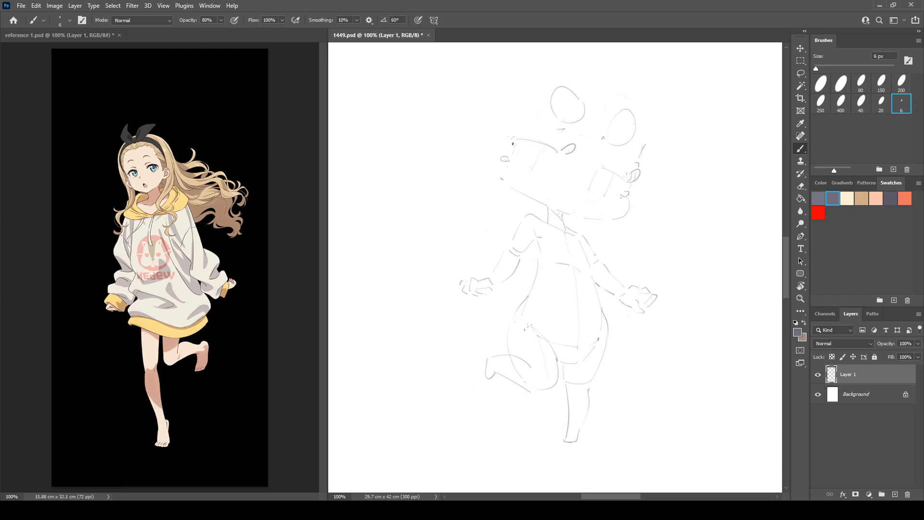
pyautogui.moveTo(511, 139); pyautogui.dragTo(521, 141)
pyautogui.hotkey('ctrl', 'shift', 'h')
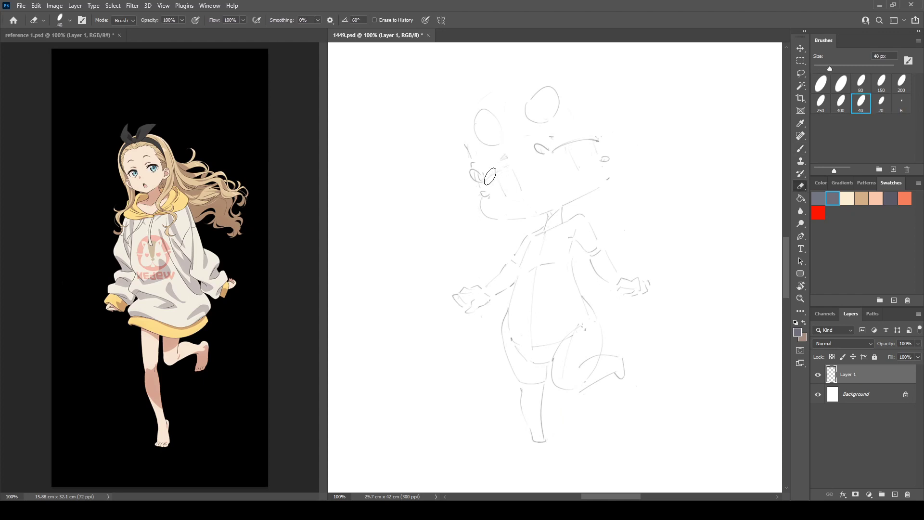
# Step: Redraw the left-side eye's upper lid and sketch the iris side lines of both eyes
pyautogui.moveTo(487, 177); pyautogui.dragTo(514, 165)
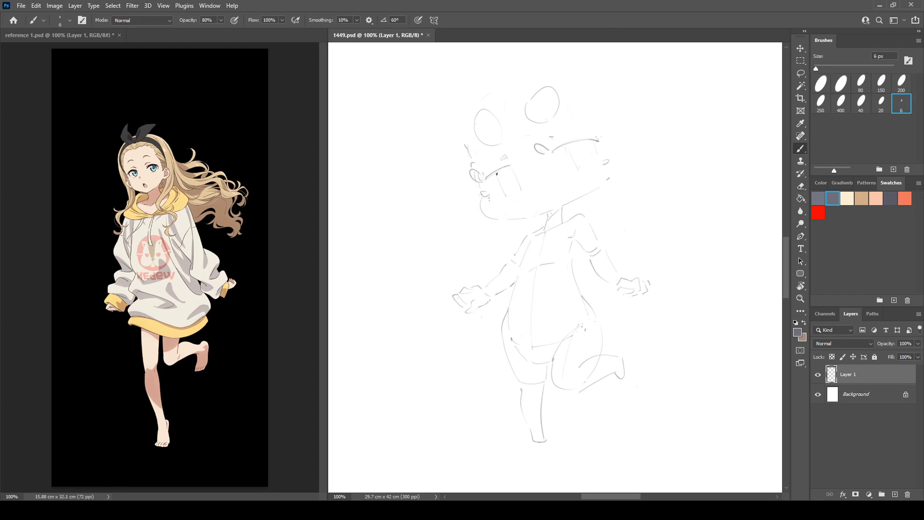
pyautogui.moveTo(518, 178); pyautogui.dragTo(522, 187)
pyautogui.moveTo(568, 147)
pyautogui.mouseDown()
pyautogui.moveTo(578, 170)
pyautogui.moveTo(600, 161)
pyautogui.moveTo(577, 165)
pyautogui.mouseUp()
pyautogui.press('F2')
pyautogui.press('F2')
pyautogui.press('e')
pyautogui.press('b')
pyautogui.press('e')
pyautogui.press('b')
pyautogui.press('e')
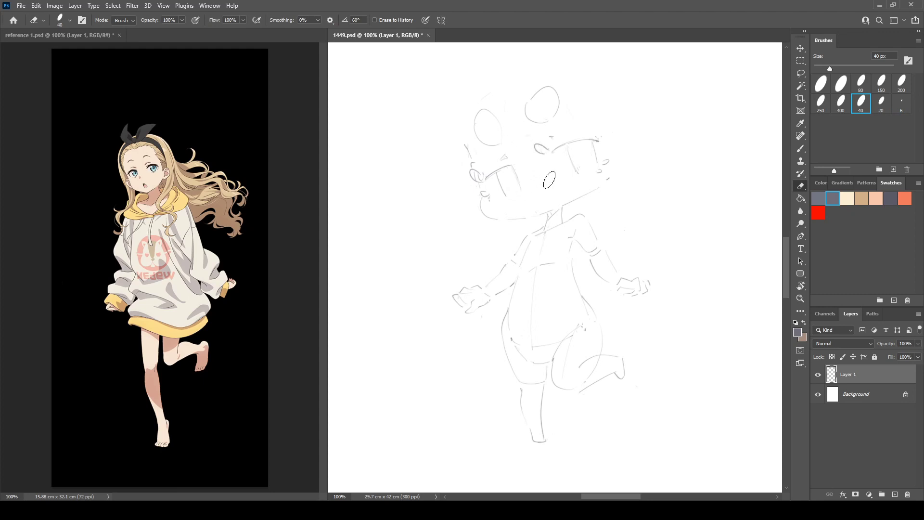
pyautogui.press('b')
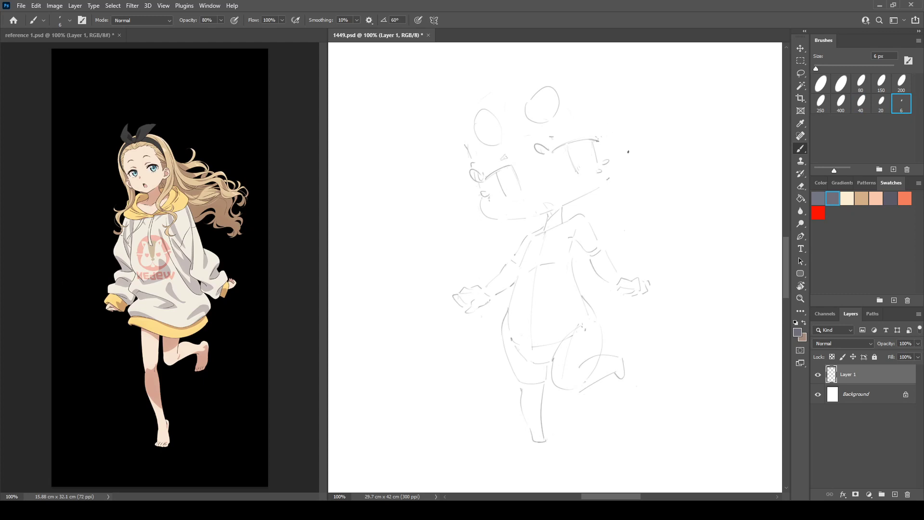
# Step: Sketch the curved outline of the ear beyond the right-side eye
pyautogui.moveTo(628, 142)
pyautogui.mouseDown()
pyautogui.moveTo(637, 162)
pyautogui.moveTo(628, 172)
pyautogui.mouseUp()
pyautogui.press('e')
pyautogui.press('b')
pyautogui.press('e')
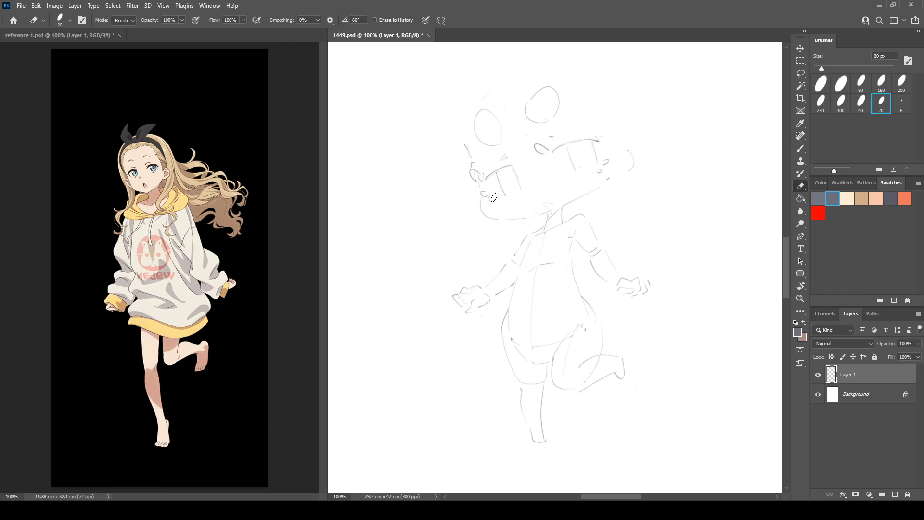
# Step: Lasso the right-side eye area and nudge it slightly upward, clear the selection, and check the face in a mirrored view
pyautogui.press('l')
pyautogui.moveTo(542, 168)
pyautogui.mouseDown()
pyautogui.moveTo(525, 140)
pyautogui.moveTo(560, 69)
pyautogui.moveTo(619, 165)
pyautogui.moveTo(557, 185)
pyautogui.moveTo(542, 169)
pyautogui.mouseUp()
pyautogui.moveTo(584, 142); pyautogui.dragTo(582, 140)
pyautogui.hotkey('ctrl', 'd')
pyautogui.hotkey('ctrl', 'shift', 'h')
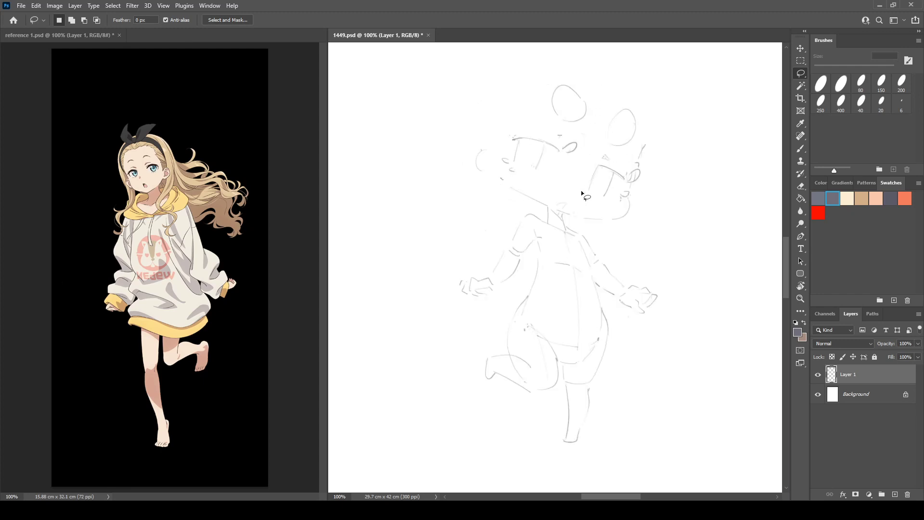
pyautogui.hotkey('ctrl', 'shift', 'h')
pyautogui.press('e')
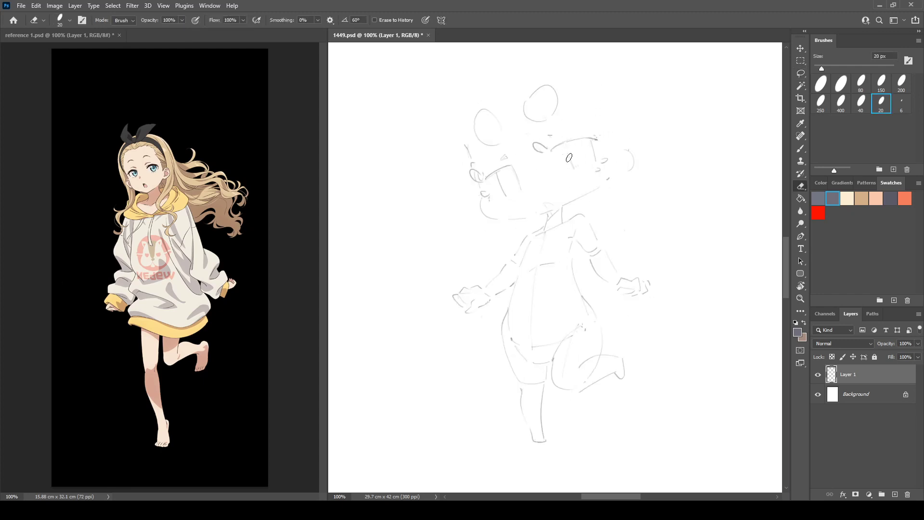
# Step: Sketch short curved crease marks above the upper lids of both eyes
pyautogui.press('b')
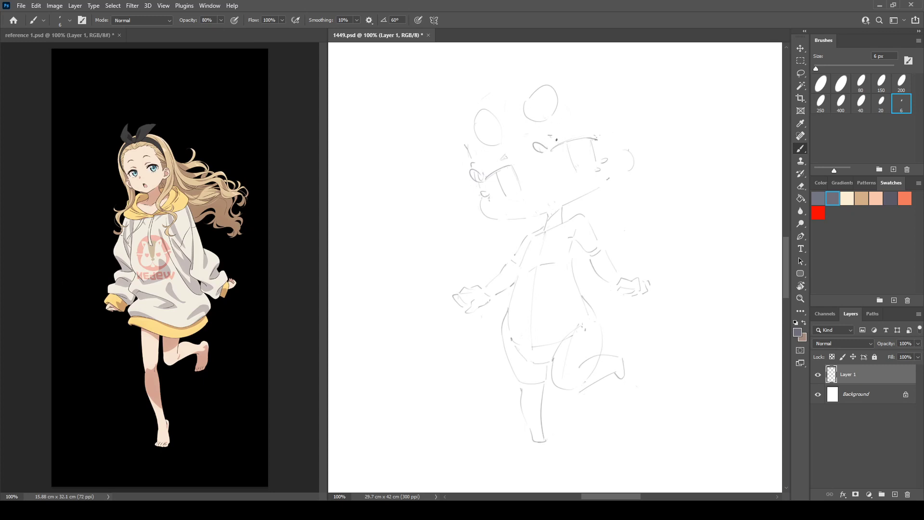
pyautogui.moveTo(553, 137); pyautogui.dragTo(561, 140)
pyautogui.moveTo(493, 168); pyautogui.dragTo(487, 168)
# Step: Mirror the canvas horizontally and back several times to check the balance of the face
pyautogui.hotkey('ctrl', 'shift', 'h')
pyautogui.hotkey('ctrl', 'shift', 'h')
pyautogui.hotkey('ctrl', 'shift', 'h')
pyautogui.hotkey('ctrl', 'shift', 'h')
pyautogui.press('e')
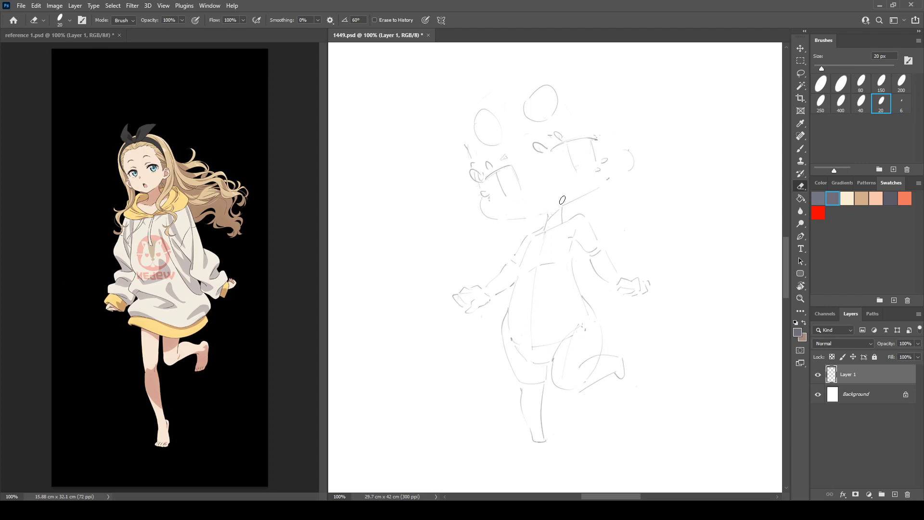
pyautogui.press('b')
pyautogui.hotkey('ctrl', 'shift', 'h')
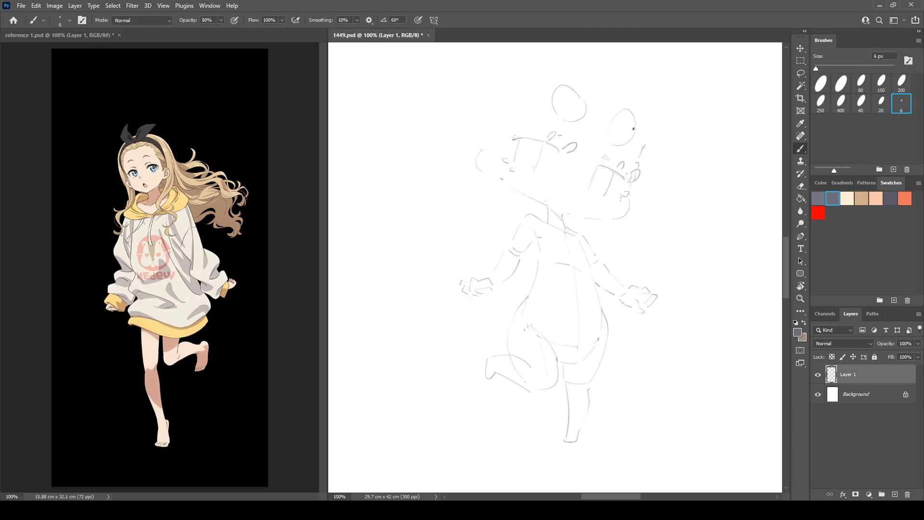
pyautogui.hotkey('ctrl', 'shift', 'h')
# Step: Adjust the sketch layer's opacity and add a new layer above it
pyautogui.click(918, 344)
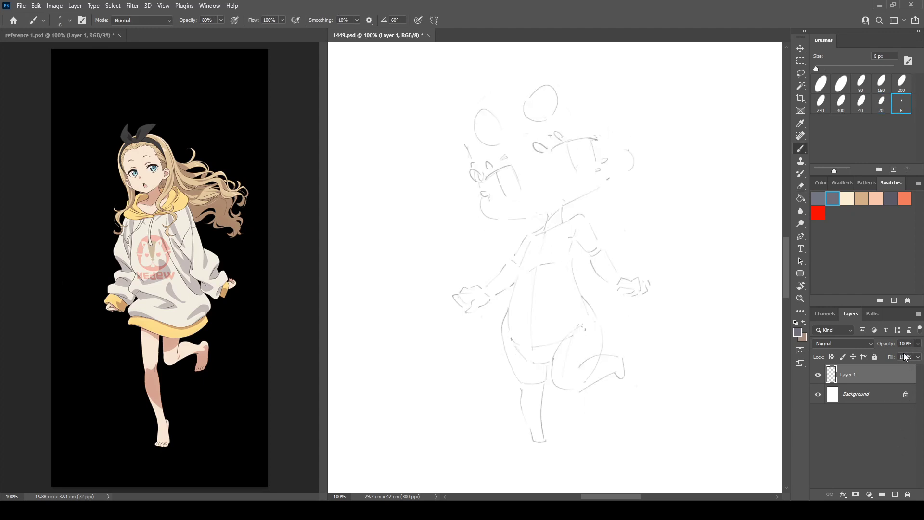
pyautogui.click(904, 355)
pyautogui.click(895, 495)
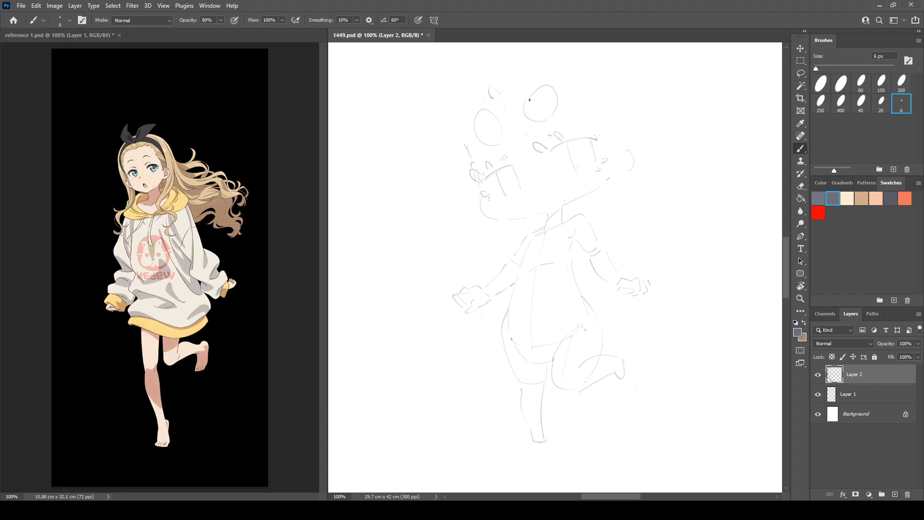
# Step: Sketch short hairline marks at the top of the forehead and erase the stray strokes, setting the eraser to 40 px
pyautogui.moveTo(516, 110)
pyautogui.mouseDown()
pyautogui.moveTo(499, 115)
pyautogui.moveTo(474, 98)
pyautogui.moveTo(489, 98)
pyautogui.mouseUp()
pyautogui.press('e')
pyautogui.press('b')
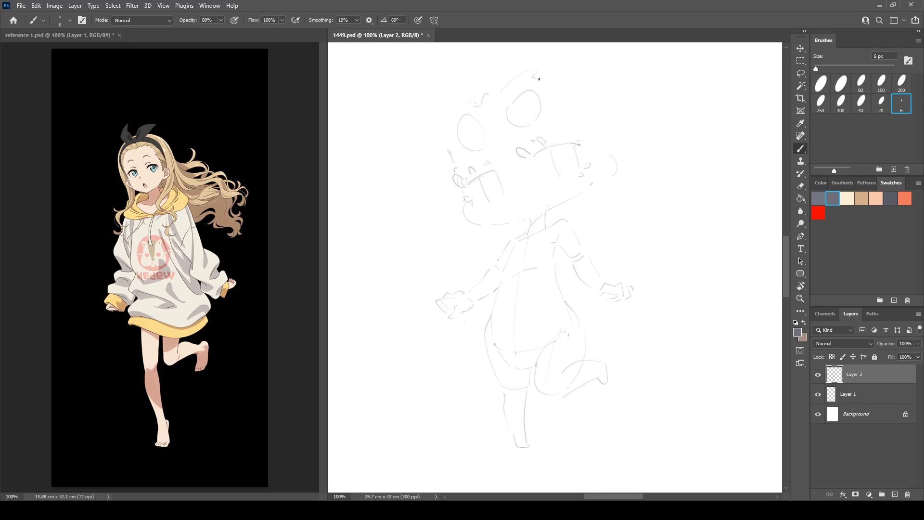
pyautogui.moveTo(541, 82); pyautogui.dragTo(547, 87)
pyautogui.press('e')
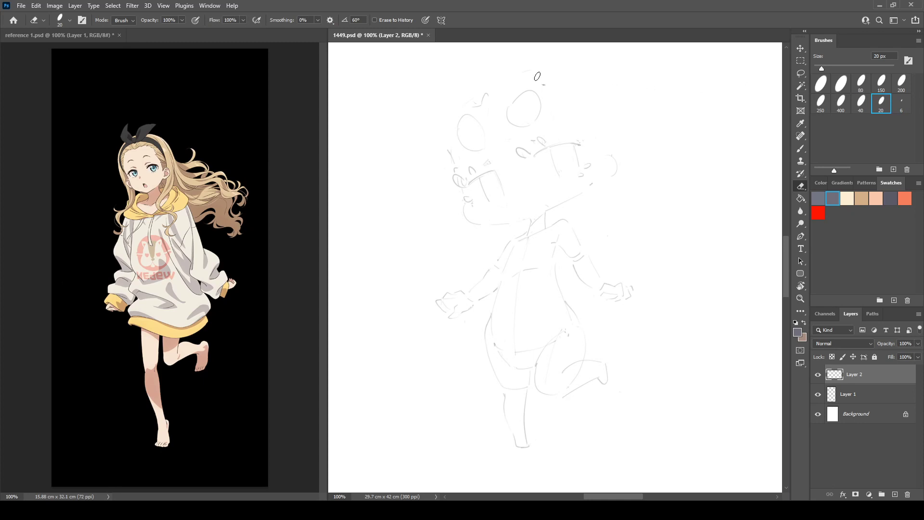
pyautogui.moveTo(545, 82); pyautogui.dragTo(545, 85)
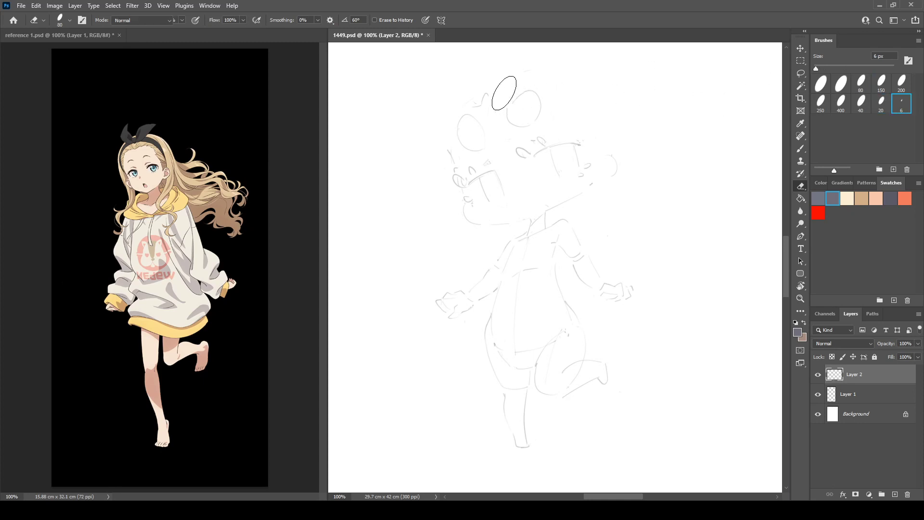
pyautogui.click(861, 102)
pyautogui.press('b')
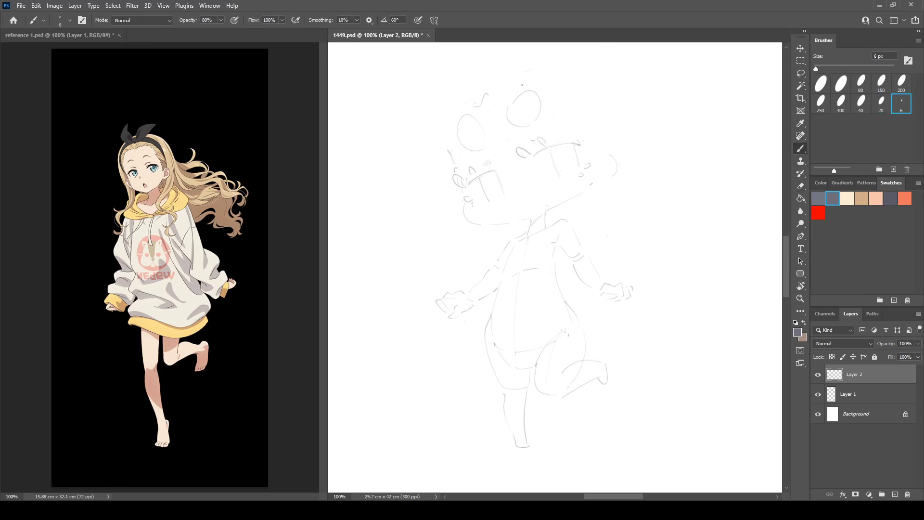
# Step: Sketch the hairline across the top of the forehead and down the near temple to the ear, with small pointed tufts
pyautogui.moveTo(497, 100)
pyautogui.mouseDown()
pyautogui.moveTo(508, 89)
pyautogui.moveTo(582, 93)
pyautogui.mouseUp()
pyautogui.moveTo(562, 96)
pyautogui.mouseDown()
pyautogui.moveTo(583, 107)
pyautogui.moveTo(578, 124)
pyautogui.moveTo(612, 177)
pyautogui.mouseUp()
pyautogui.press('e')
pyautogui.press('b')
pyautogui.press('e')
pyautogui.press('b')
# Step: Erase the faint near ear outline on Layer 1 and redraw it on Layer 2
pyautogui.hotkey('alt', '[')
pyautogui.press('e')
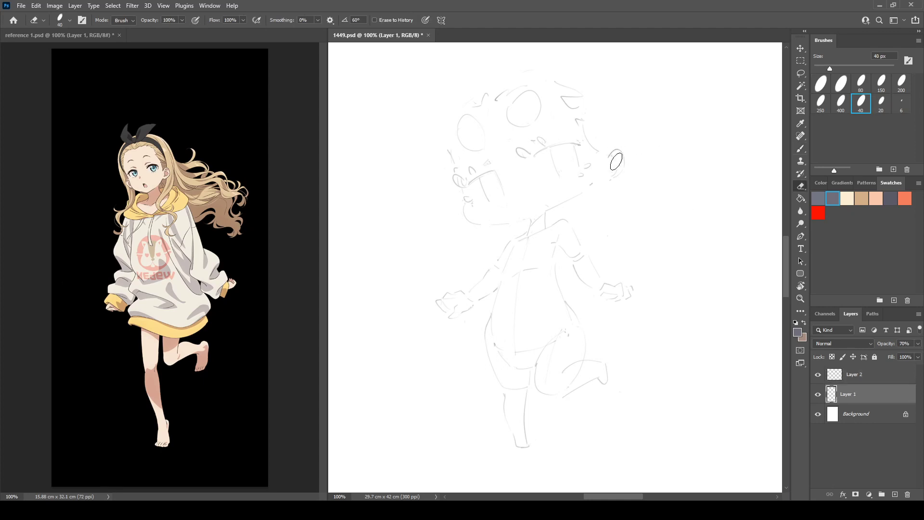
pyautogui.hotkey('alt', ']')
pyautogui.press('b')
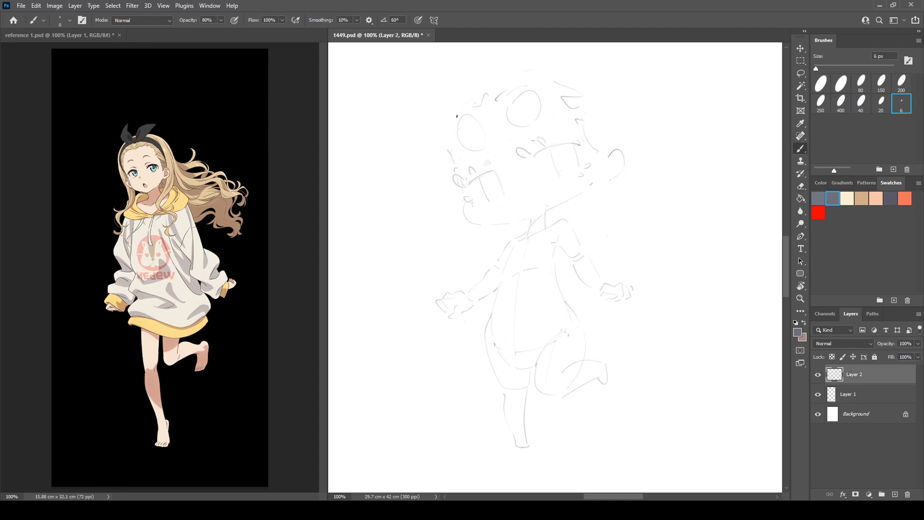
# Step: Sketch the hairline down the far side of the face and check it in a mirrored view
pyautogui.moveTo(456, 116); pyautogui.dragTo(449, 124)
pyautogui.moveTo(438, 136); pyautogui.dragTo(460, 199)
pyautogui.press('e')
pyautogui.press('b')
pyautogui.hotkey('ctrl', 'shift', 'h')
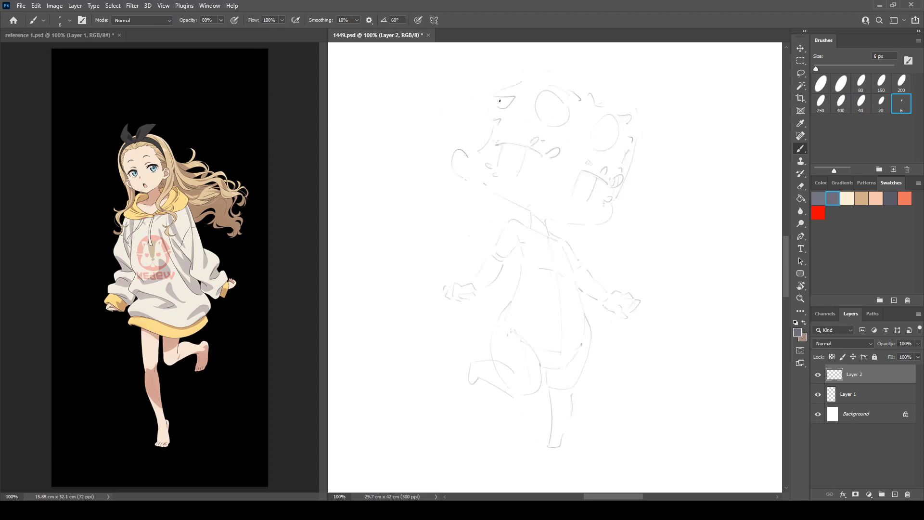
pyautogui.hotkey('ctrl', 'shift', 'h')
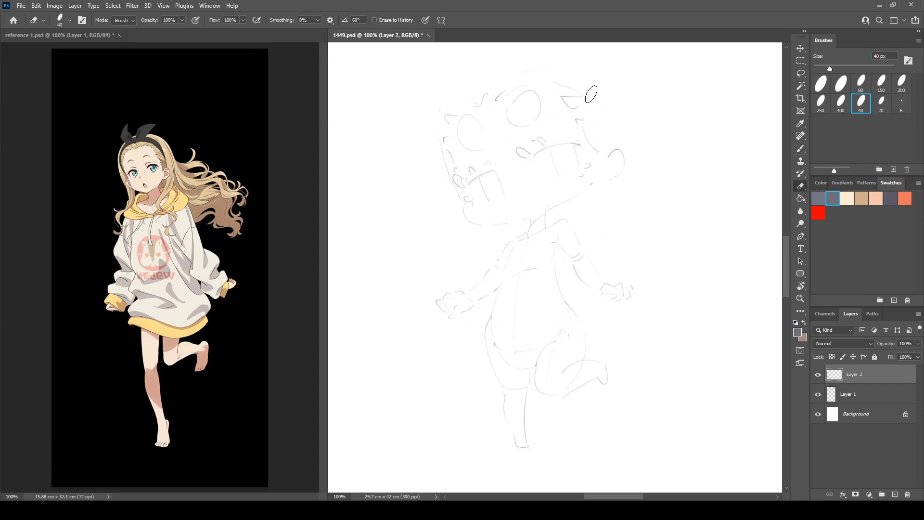
# Step: Sketch a long lock falling past the near cheek and a wavy lock down the far side of the face
pyautogui.moveTo(598, 118)
pyautogui.mouseDown()
pyautogui.moveTo(621, 241)
pyautogui.moveTo(622, 226)
pyautogui.mouseUp()
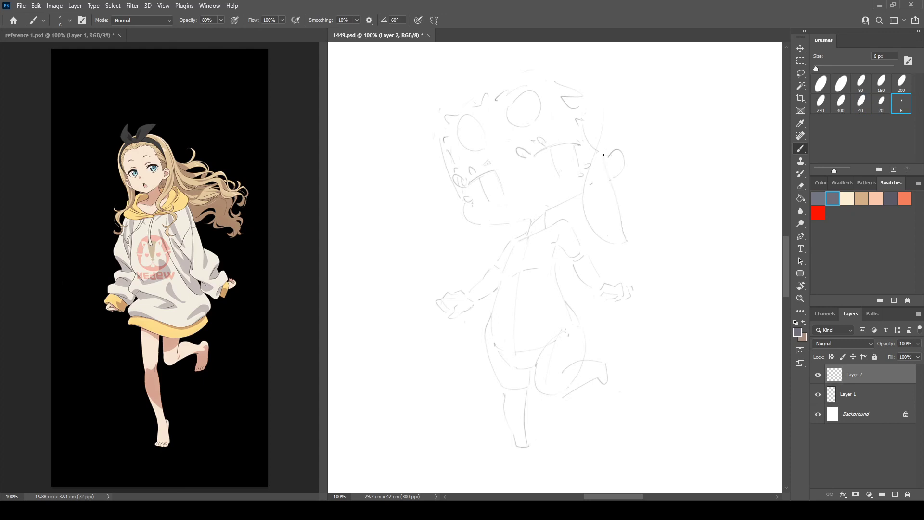
pyautogui.moveTo(442, 160)
pyautogui.mouseDown()
pyautogui.moveTo(440, 255)
pyautogui.moveTo(438, 175)
pyautogui.moveTo(447, 243)
pyautogui.moveTo(481, 234)
pyautogui.moveTo(423, 241)
pyautogui.moveTo(427, 222)
pyautogui.moveTo(446, 268)
pyautogui.moveTo(430, 249)
pyautogui.mouseUp()
pyautogui.press('e')
pyautogui.press('b')
# Step: Sketch curled lock ends beneath the chin and over the near shoulder
pyautogui.moveTo(489, 233)
pyautogui.mouseDown()
pyautogui.moveTo(479, 262)
pyautogui.moveTo(486, 270)
pyautogui.moveTo(482, 241)
pyautogui.moveTo(494, 266)
pyautogui.moveTo(498, 237)
pyautogui.mouseUp()
pyautogui.press('e')
pyautogui.press('b')
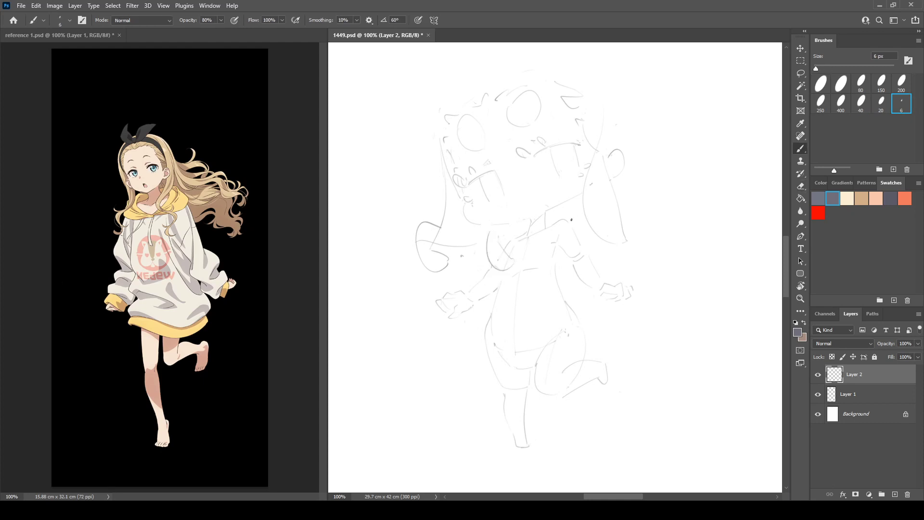
pyautogui.moveTo(566, 209)
pyautogui.mouseDown()
pyautogui.moveTo(548, 233)
pyautogui.moveTo(562, 244)
pyautogui.mouseUp()
pyautogui.moveTo(564, 245); pyautogui.dragTo(571, 210)
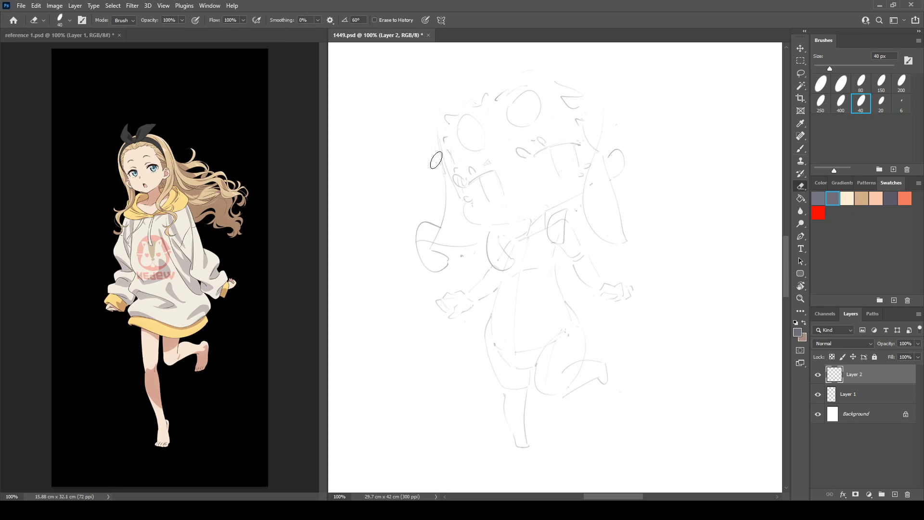
# Step: Sketch the outer hair contour on the far side of the head, curving up toward the crown
pyautogui.moveTo(438, 94); pyautogui.dragTo(431, 147)
pyautogui.moveTo(433, 104); pyautogui.dragTo(436, 159)
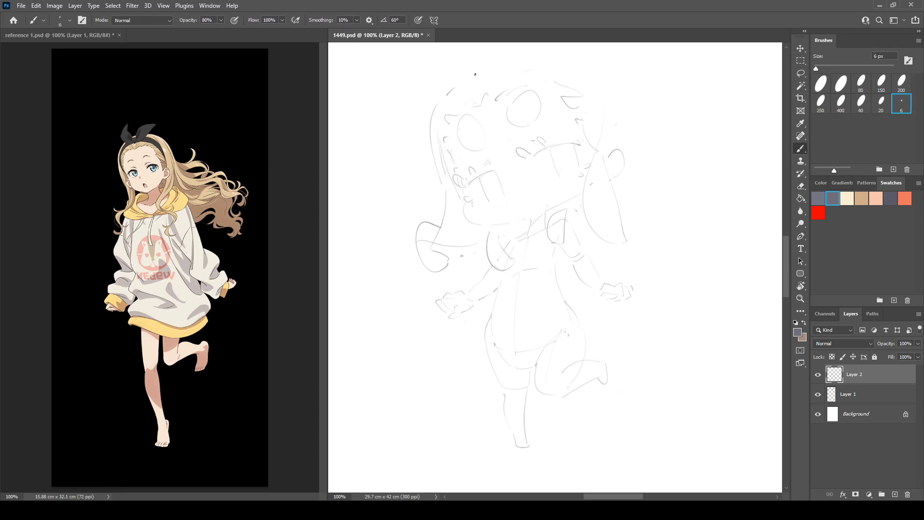
pyautogui.press('e')
pyautogui.moveTo(449, 94); pyautogui.dragTo(466, 80)
pyautogui.press('b')
pyautogui.moveTo(655, 323); pyautogui.dragTo(659, 341)
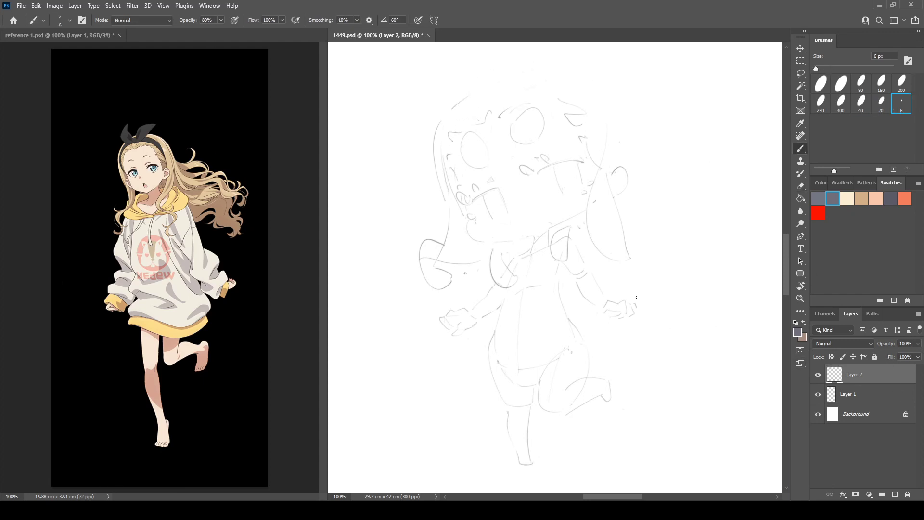
# Step: Clean up the upper far-side contour and sketch the arc of hair over the crown
pyautogui.press('e')
pyautogui.press('b')
pyautogui.press('e')
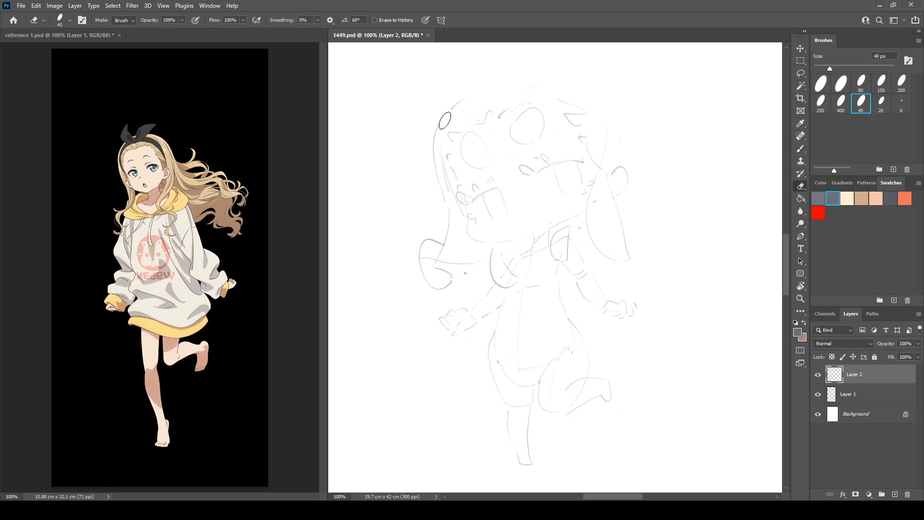
pyautogui.press('b')
pyautogui.press('e')
pyautogui.moveTo(487, 88)
pyautogui.mouseDown()
pyautogui.moveTo(505, 83)
pyautogui.moveTo(479, 91)
pyautogui.moveTo(570, 61)
pyautogui.moveTo(489, 89)
pyautogui.mouseUp()
pyautogui.press('b')
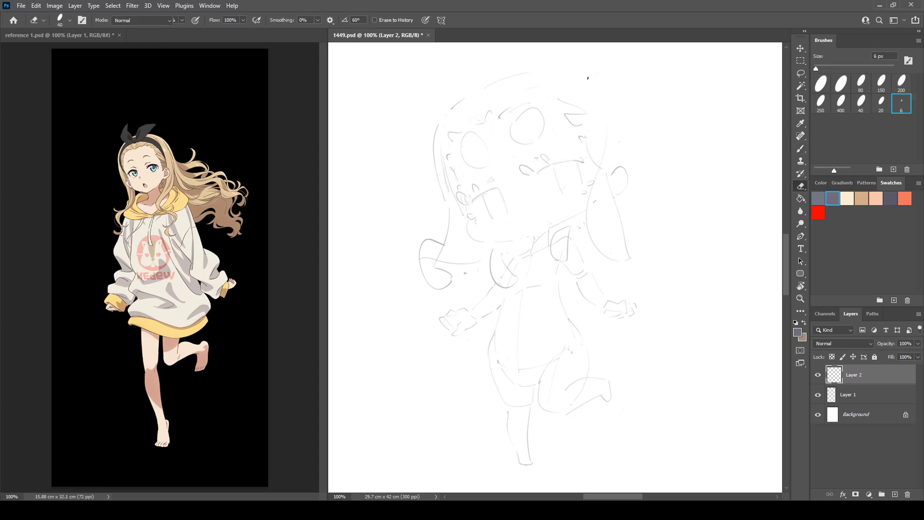
# Step: Sketch the rounded back-of-head hair contour from the crown down behind the ear and adjust its curve
pyautogui.moveTo(588, 78); pyautogui.dragTo(656, 206)
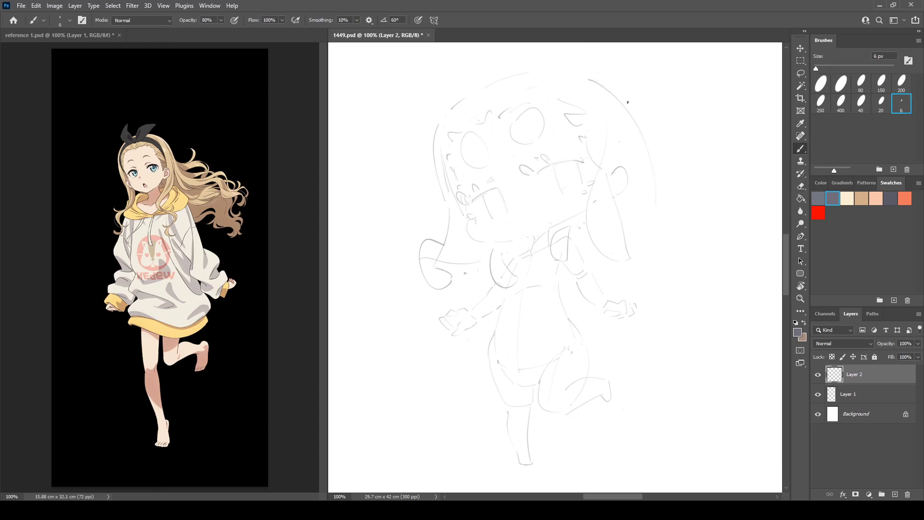
pyautogui.hotkey('ctrl', 'z')
pyautogui.moveTo(593, 71)
pyautogui.mouseDown()
pyautogui.moveTo(623, 91)
pyautogui.moveTo(652, 212)
pyautogui.mouseUp()
pyautogui.press('e')
pyautogui.press('b')
pyautogui.moveTo(573, 66); pyautogui.dragTo(584, 66)
pyautogui.press('e')
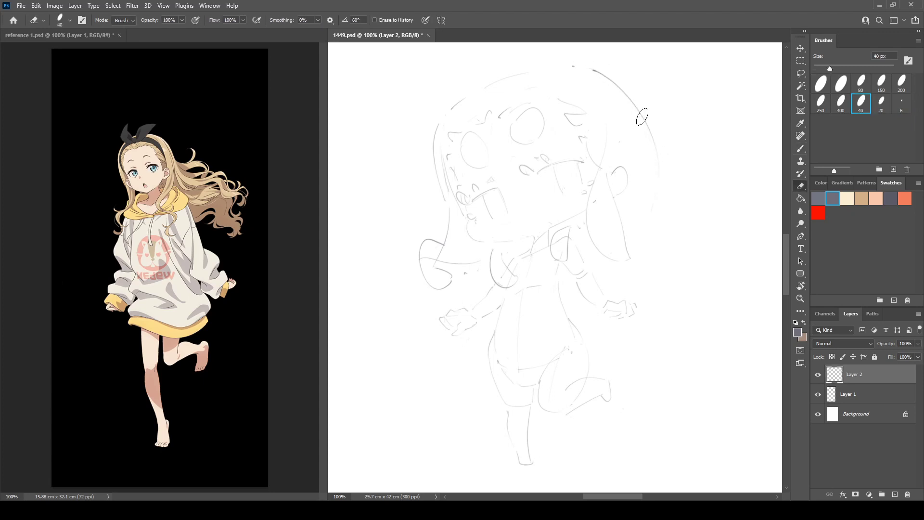
pyautogui.moveTo(640, 109)
pyautogui.mouseDown()
pyautogui.moveTo(590, 69)
pyautogui.moveTo(640, 203)
pyautogui.mouseUp()
pyautogui.press('b')
# Step: In a mirrored view, erase the far-side hair contour and redraw it closer to the face
pyautogui.hotkey('ctrl', 'shift', 'h')
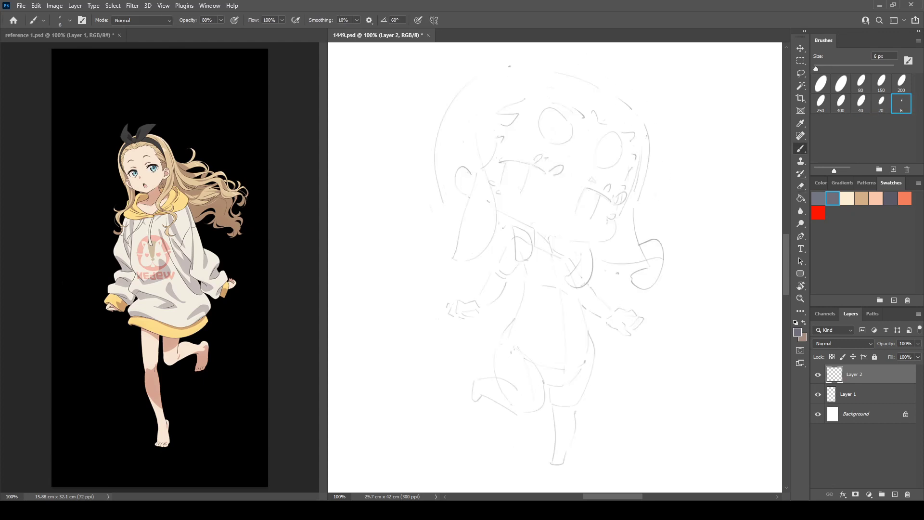
pyautogui.press('e')
pyautogui.moveTo(642, 130)
pyautogui.mouseDown()
pyautogui.moveTo(638, 192)
pyautogui.moveTo(642, 161)
pyautogui.moveTo(643, 185)
pyautogui.mouseUp()
pyautogui.press('b')
pyautogui.hotkey('ctrl', 'z')
pyautogui.hotkey('ctrl', 'shift', 'z')
pyautogui.hotkey('ctrl', 'z')
pyautogui.hotkey('ctrl', 'z')
pyautogui.moveTo(634, 115)
pyautogui.mouseDown()
pyautogui.moveTo(641, 192)
pyautogui.moveTo(634, 211)
pyautogui.moveTo(641, 155)
pyautogui.moveTo(629, 213)
pyautogui.mouseUp()
pyautogui.hotkey('ctrl', 'z')
pyautogui.moveTo(636, 127); pyautogui.dragTo(629, 214)
# Step: Return to the normal view and sketch large flowing curls of hair trailing behind the head
pyautogui.moveTo(642, 161)
pyautogui.mouseDown()
pyautogui.moveTo(627, 215)
pyautogui.moveTo(663, 243)
pyautogui.mouseUp()
pyautogui.hotkey('ctrl', 'shift', 'h')
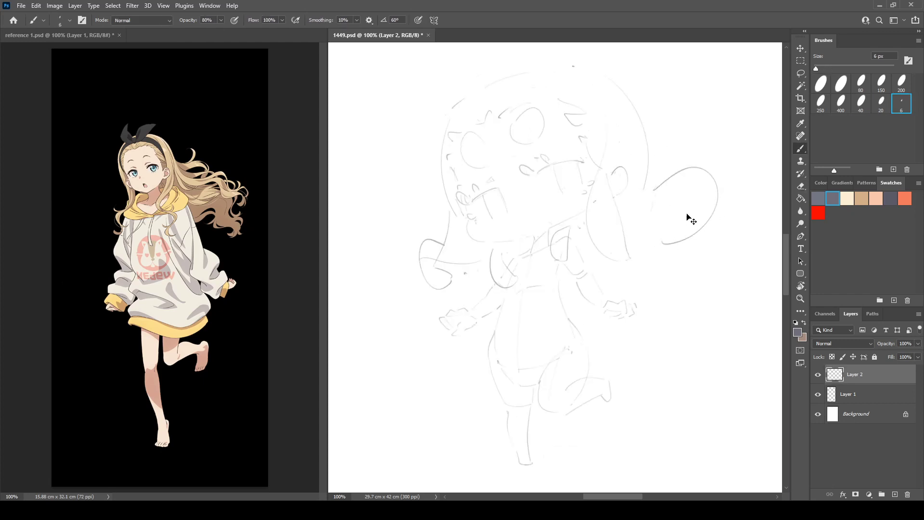
pyautogui.hotkey('ctrl', 'z')
pyautogui.moveTo(655, 193)
pyautogui.mouseDown()
pyautogui.moveTo(740, 135)
pyautogui.moveTo(669, 222)
pyautogui.moveTo(656, 221)
pyautogui.moveTo(716, 229)
pyautogui.moveTo(665, 260)
pyautogui.mouseUp()
pyautogui.moveTo(669, 292); pyautogui.dragTo(640, 313)
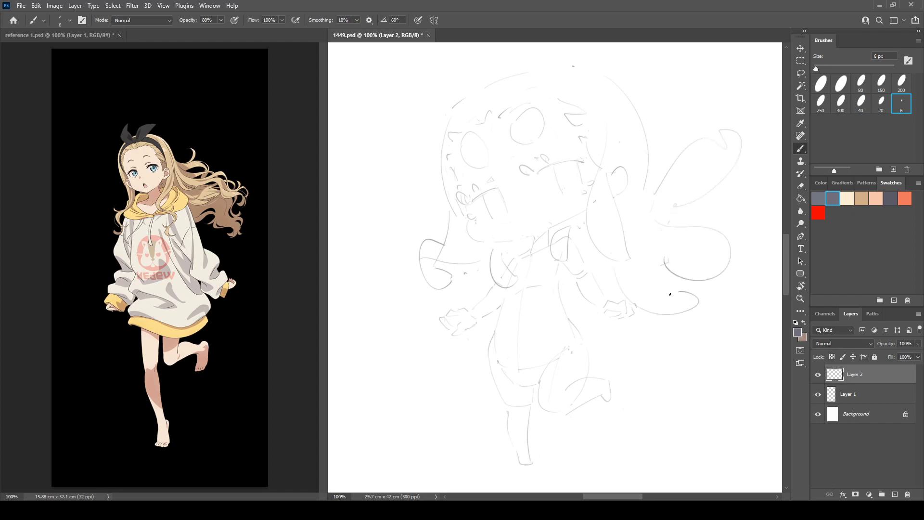
pyautogui.click(680, 297)
# Step: Add a small curl between the trailing locks and a long lock hanging beside the near arm
pyautogui.moveTo(704, 219); pyautogui.dragTo(724, 224)
pyautogui.moveTo(592, 305); pyautogui.dragTo(596, 306)
pyautogui.moveTo(564, 279)
pyautogui.mouseDown()
pyautogui.moveTo(568, 303)
pyautogui.moveTo(590, 309)
pyautogui.mouseUp()
# Step: In a mirrored view, sketch a strand behind the near side lock and refine the middle and lower trailing curls
pyautogui.hotkey('ctrl', 'shift', 'h')
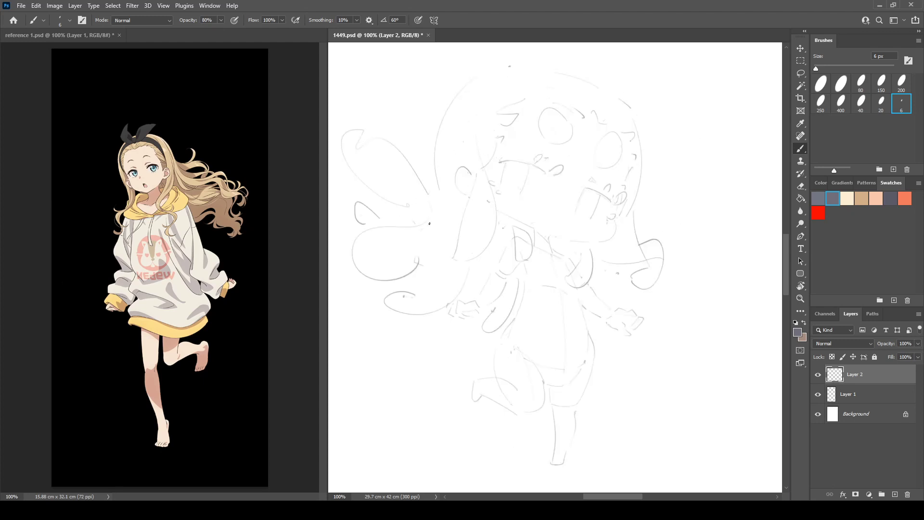
pyautogui.moveTo(454, 217)
pyautogui.mouseDown()
pyautogui.moveTo(415, 274)
pyautogui.moveTo(344, 267)
pyautogui.moveTo(412, 284)
pyautogui.mouseUp()
pyautogui.press('e')
pyautogui.press('b')
pyautogui.moveTo(413, 252); pyautogui.dragTo(415, 266)
pyautogui.moveTo(407, 222); pyautogui.dragTo(412, 220)
# Step: Add a short strand above the upper trailing lock, reshape that lock with a pointed tip, and unmirror the canvas
pyautogui.moveTo(420, 168); pyautogui.dragTo(440, 146)
pyautogui.press('e')
pyautogui.moveTo(381, 137)
pyautogui.mouseDown()
pyautogui.moveTo(346, 139)
pyautogui.moveTo(346, 150)
pyautogui.moveTo(370, 174)
pyautogui.moveTo(408, 188)
pyautogui.mouseUp()
pyautogui.press('b')
pyautogui.hotkey('ctrl', 'shift', 'h')
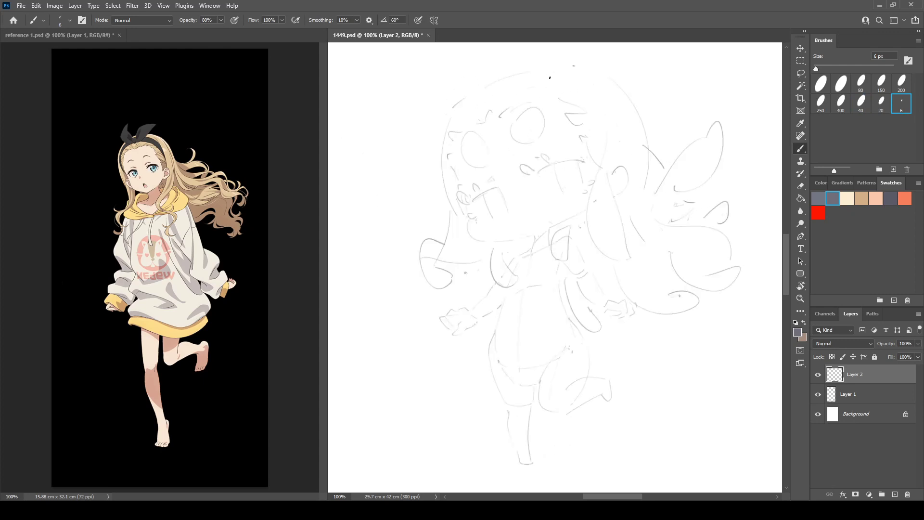
# Step: Sketch a long strand from the crown down to the near ear and clean up the far-side hair line
pyautogui.moveTo(573, 86); pyautogui.dragTo(598, 166)
pyautogui.hotkey('ctrl', 'z')
pyautogui.moveTo(570, 82); pyautogui.dragTo(599, 169)
pyautogui.press('e')
pyautogui.moveTo(452, 116)
pyautogui.mouseDown()
pyautogui.moveTo(451, 206)
pyautogui.moveTo(439, 169)
pyautogui.moveTo(450, 202)
pyautogui.mouseUp()
pyautogui.press('b')
# Step: Sketch the headband's curved lower and upper edges across the top of the head and its far end
pyautogui.moveTo(450, 113)
pyautogui.mouseDown()
pyautogui.moveTo(442, 150)
pyautogui.moveTo(460, 113)
pyautogui.moveTo(550, 85)
pyautogui.mouseUp()
pyautogui.press('e')
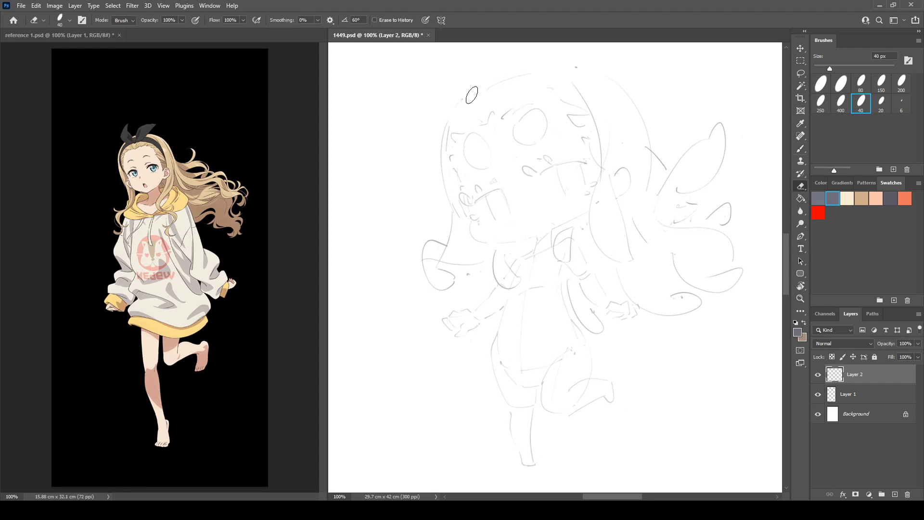
pyautogui.press('b')
pyautogui.moveTo(451, 131)
pyautogui.mouseDown()
pyautogui.moveTo(496, 105)
pyautogui.moveTo(575, 89)
pyautogui.mouseUp()
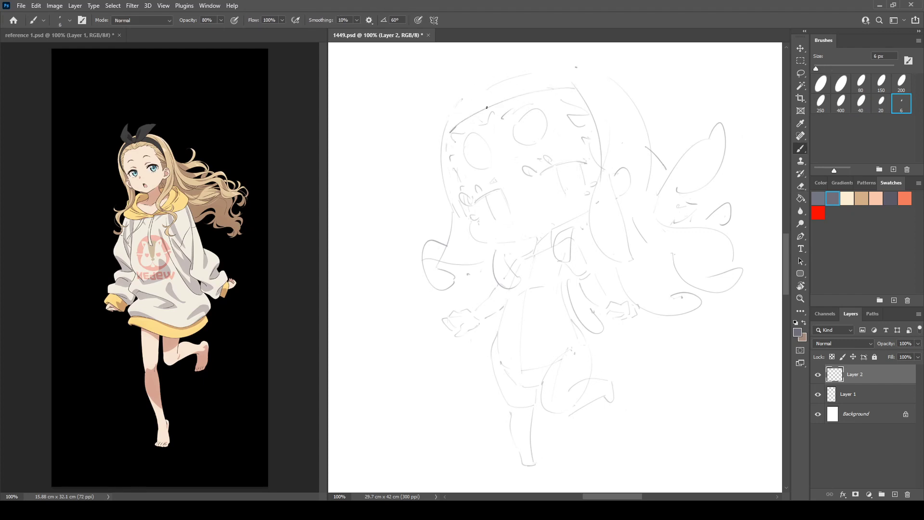
pyautogui.hotkey('ctrl', 'z')
pyautogui.moveTo(442, 138)
pyautogui.mouseDown()
pyautogui.moveTo(519, 94)
pyautogui.moveTo(559, 95)
pyautogui.mouseUp()
pyautogui.moveTo(459, 102)
pyautogui.mouseDown()
pyautogui.moveTo(508, 72)
pyautogui.moveTo(601, 70)
pyautogui.mouseUp()
pyautogui.moveTo(452, 104); pyautogui.dragTo(437, 152)
pyautogui.moveTo(456, 105)
pyautogui.mouseDown()
pyautogui.moveTo(442, 59)
pyautogui.moveTo(465, 66)
pyautogui.moveTo(462, 103)
pyautogui.moveTo(483, 86)
pyautogui.mouseUp()
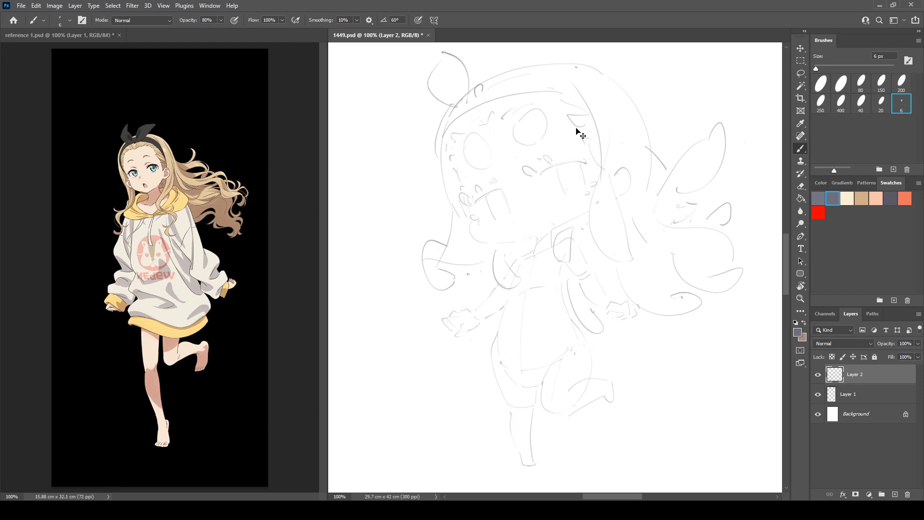
pyautogui.hotkey('ctrl', 'z')
pyautogui.hotkey('ctrl', 'z')
pyautogui.hotkey('ctrl', 'z')
# Step: Scale Layer 1 and Layer 2 together to 93.77%, and make Layer 2 active again
pyautogui.keyDown('shift'); pyautogui.click(862, 394); pyautogui.keyUp('shift')
pyautogui.hotkey('ctrl', 't')
pyautogui.moveTo(746, 60); pyautogui.dragTo(725, 90)
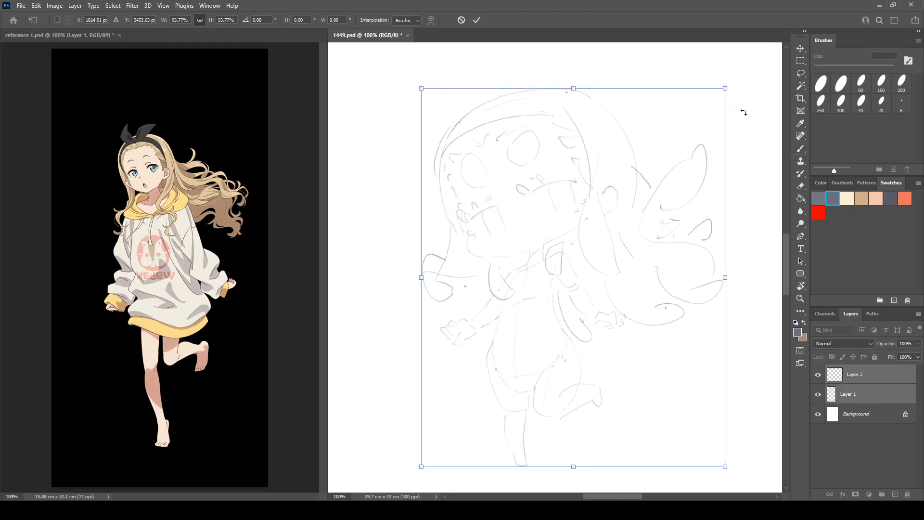
pyautogui.press('Return')
pyautogui.click(870, 379)
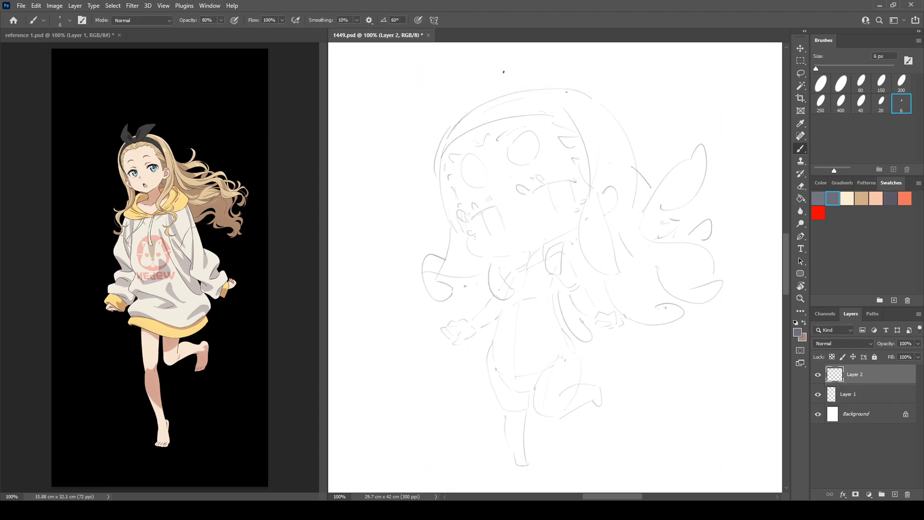
# Step: Sketch a bow with a small knot and two tall rounded loops on the headband, and mirror the canvas
pyautogui.press('e')
pyautogui.moveTo(505, 107); pyautogui.dragTo(498, 101)
pyautogui.press('b')
pyautogui.moveTo(484, 111)
pyautogui.mouseDown()
pyautogui.moveTo(487, 89)
pyautogui.moveTo(541, 52)
pyautogui.moveTo(558, 61)
pyautogui.moveTo(525, 106)
pyautogui.mouseUp()
pyautogui.moveTo(477, 123)
pyautogui.mouseDown()
pyautogui.moveTo(439, 63)
pyautogui.moveTo(480, 110)
pyautogui.moveTo(463, 56)
pyautogui.mouseUp()
pyautogui.hotkey('ctrl', 'z')
pyautogui.hotkey('ctrl', 'shift', 'h')
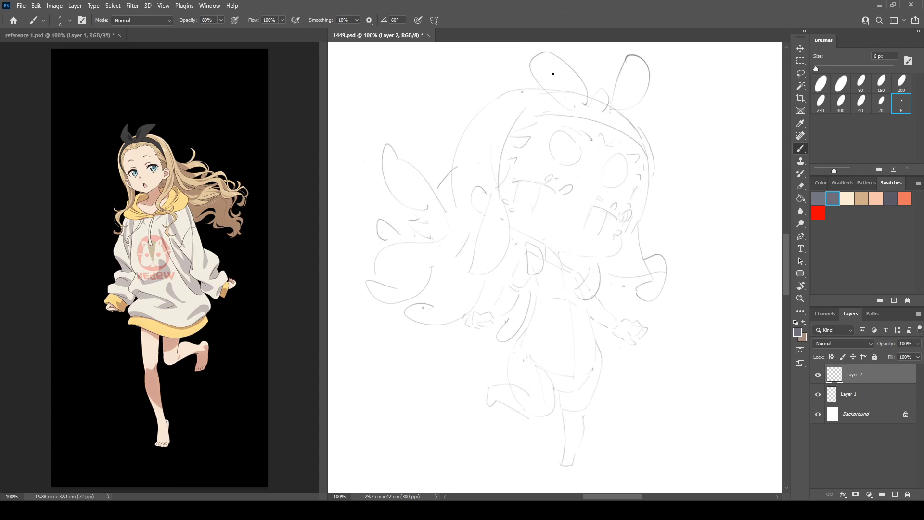
pyautogui.moveTo(500, 95)
pyautogui.mouseDown()
pyautogui.moveTo(461, 137)
pyautogui.moveTo(456, 205)
pyautogui.mouseUp()
pyautogui.hotkey('ctrl', 'z')
pyautogui.moveTo(503, 93)
pyautogui.mouseDown()
pyautogui.moveTo(453, 147)
pyautogui.moveTo(458, 207)
pyautogui.mouseUp()
pyautogui.hotkey('ctrl', 'z')
pyautogui.moveTo(504, 93)
pyautogui.mouseDown()
pyautogui.moveTo(454, 163)
pyautogui.moveTo(457, 195)
pyautogui.mouseUp()
pyautogui.hotkey('ctrl', 'z')
pyautogui.moveTo(505, 90)
pyautogui.mouseDown()
pyautogui.moveTo(455, 185)
pyautogui.moveTo(457, 199)
pyautogui.moveTo(479, 102)
pyautogui.moveTo(450, 195)
pyautogui.mouseUp()
pyautogui.hotkey('ctrl', 'z')
pyautogui.hotkey('ctrl', 'z')
pyautogui.hotkey('ctrl', 'z')
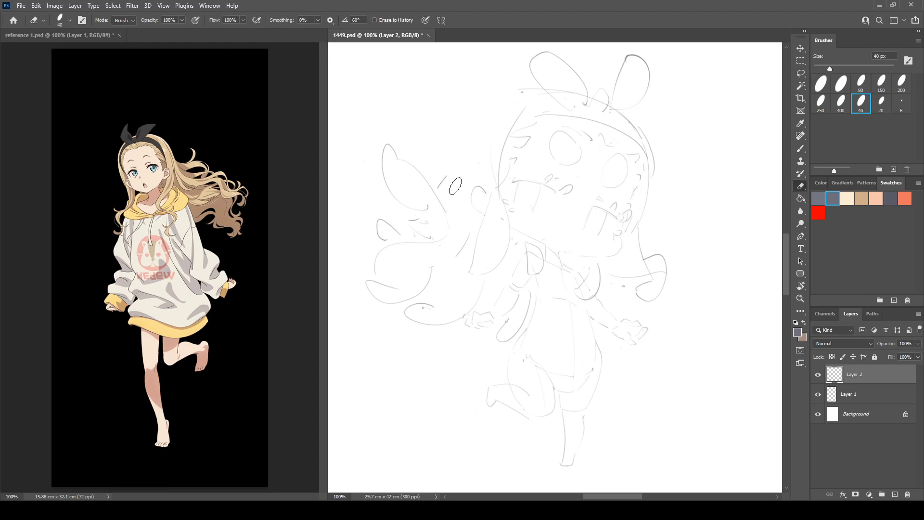
# Step: Redraw the back-of-head hair contour as one smooth curve from the crown to behind the ear, and unmirror the canvas
pyautogui.moveTo(503, 93)
pyautogui.mouseDown()
pyautogui.moveTo(455, 130)
pyautogui.moveTo(457, 205)
pyautogui.mouseUp()
pyautogui.hotkey('ctrl', 'z')
pyautogui.moveTo(504, 92)
pyautogui.mouseDown()
pyautogui.moveTo(472, 109)
pyautogui.moveTo(463, 195)
pyautogui.mouseUp()
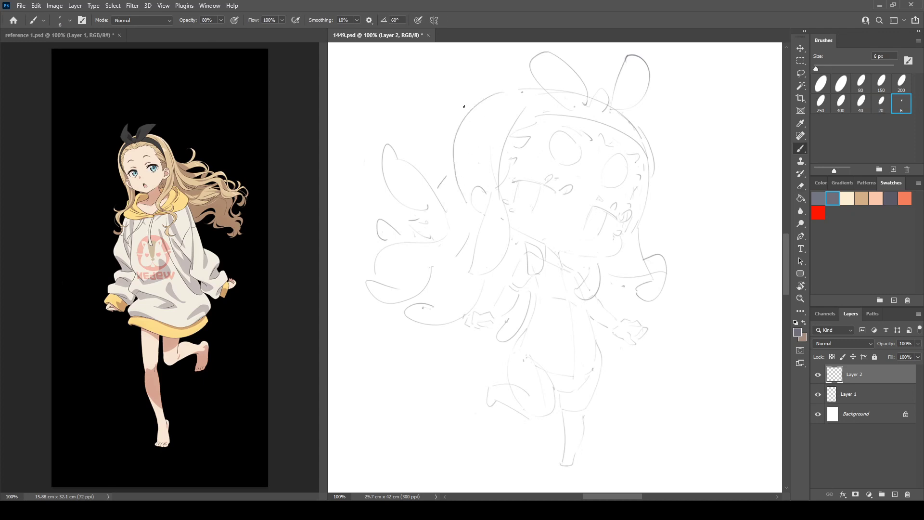
pyautogui.hotkey('ctrl', 'shift', 'h')
# Step: Clean up and redraw the near ear, and add short strand marks to the hair above it
pyautogui.press('e')
pyautogui.moveTo(609, 180); pyautogui.dragTo(607, 210)
pyautogui.press('b')
pyautogui.hotkey('ctrl', 'z')
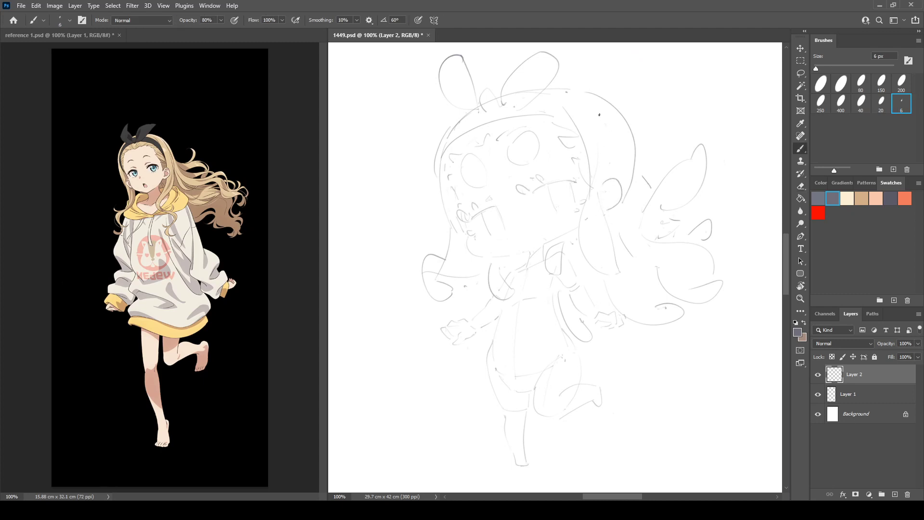
pyautogui.moveTo(608, 146)
pyautogui.mouseDown()
pyautogui.moveTo(602, 184)
pyautogui.moveTo(617, 154)
pyautogui.mouseUp()
# Step: Erase the inner edge of the far-side curl below the chin and redraw it as a smooth wave
pyautogui.press('e')
pyautogui.moveTo(448, 275)
pyautogui.mouseDown()
pyautogui.moveTo(439, 271)
pyautogui.moveTo(484, 271)
pyautogui.mouseUp()
pyautogui.press('b')
# Step: Redraw the far-side hair contour below the headband, check it mirrored, and add strand lines inside the lower trailing curl
pyautogui.press('e')
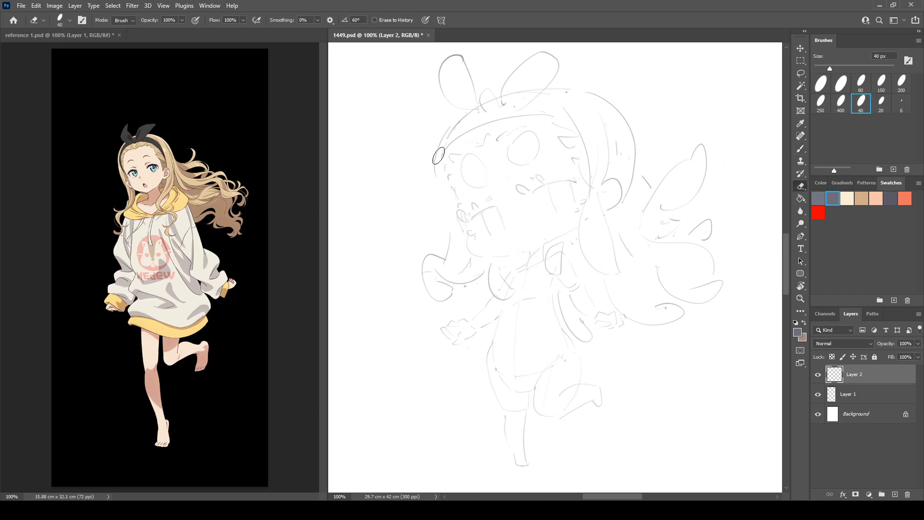
pyautogui.moveTo(446, 130); pyautogui.dragTo(442, 179)
pyautogui.press('b')
pyautogui.hotkey('ctrl', 'shift', 'h')
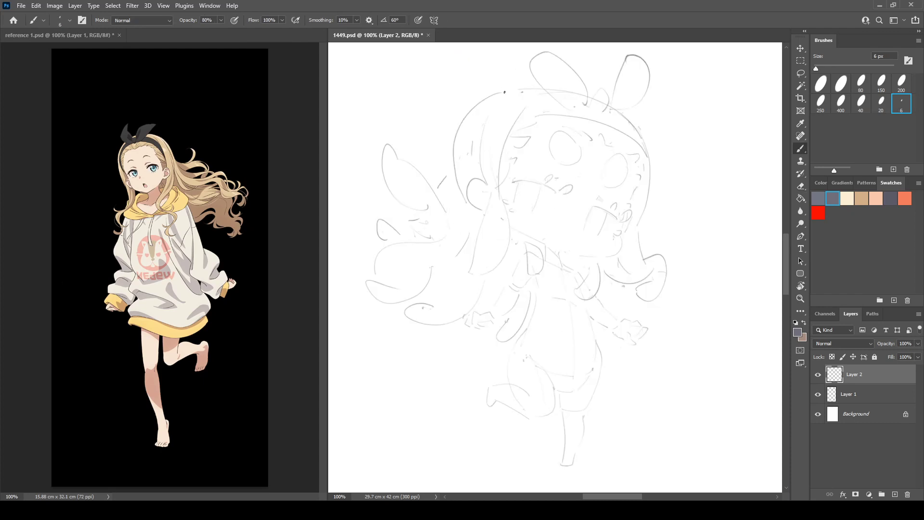
pyautogui.hotkey('ctrl', 'shift', 'h')
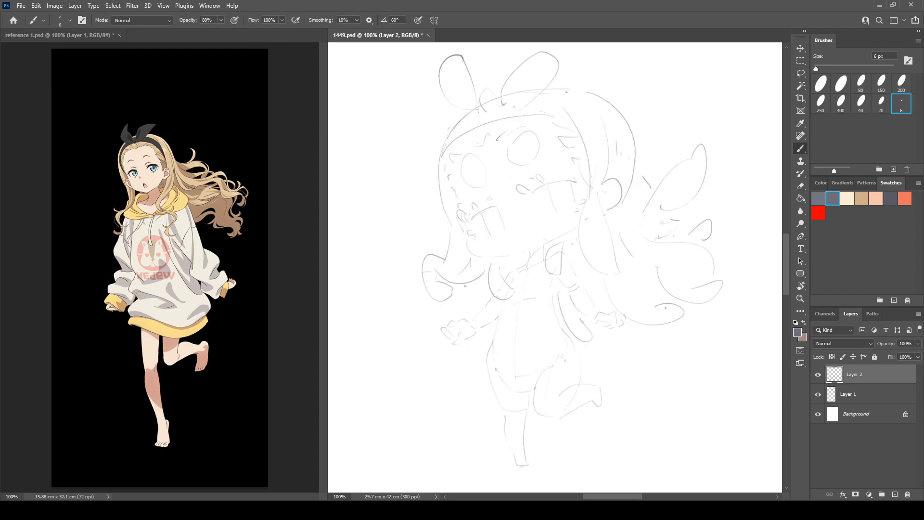
pyautogui.moveTo(634, 268); pyautogui.dragTo(667, 294)
pyautogui.moveTo(646, 281); pyautogui.dragTo(651, 293)
# Step: Reduce Layer 2's opacity and add a new layer above it
pyautogui.moveTo(919, 343); pyautogui.dragTo(903, 356)
pyautogui.click(895, 494)
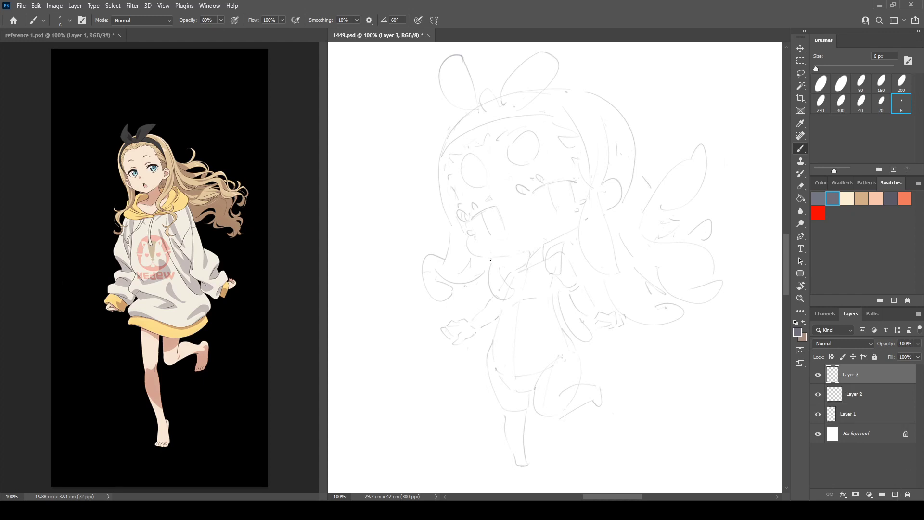
# Step: Sketch the hoodie's collar folds around the neck, the far-side lower bulge, and the slanted hem band across the thighs
pyautogui.press('e')
pyautogui.moveTo(539, 267); pyautogui.dragTo(542, 267)
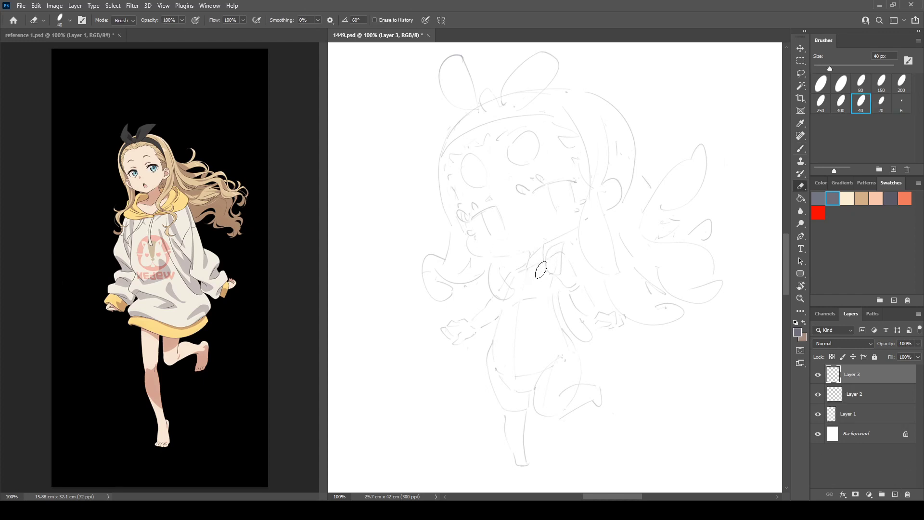
pyautogui.press('b')
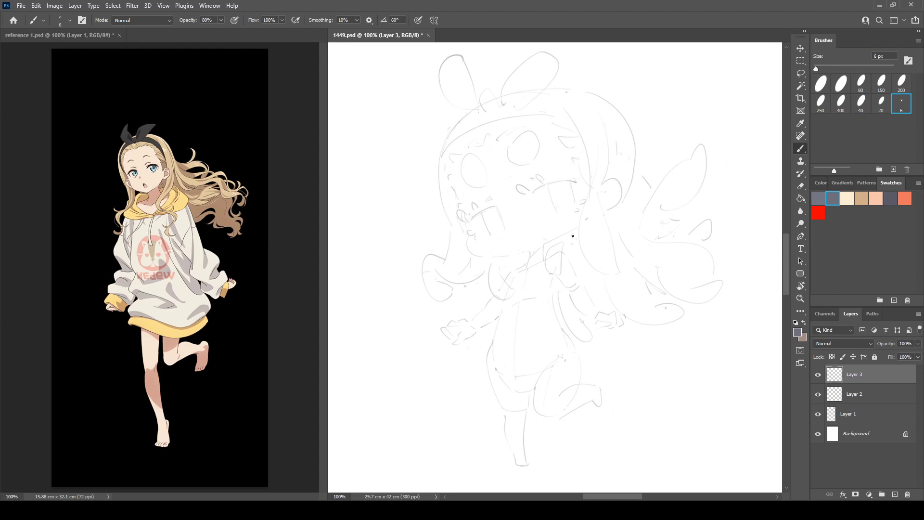
pyautogui.moveTo(573, 236)
pyautogui.mouseDown()
pyautogui.moveTo(586, 269)
pyautogui.moveTo(523, 274)
pyautogui.moveTo(511, 258)
pyautogui.moveTo(528, 262)
pyautogui.moveTo(525, 290)
pyautogui.moveTo(535, 288)
pyautogui.moveTo(498, 311)
pyautogui.moveTo(470, 365)
pyautogui.moveTo(487, 392)
pyautogui.mouseUp()
pyautogui.press('e')
pyautogui.moveTo(498, 343)
pyautogui.mouseDown()
pyautogui.moveTo(490, 336)
pyautogui.moveTo(468, 351)
pyautogui.moveTo(479, 336)
pyautogui.moveTo(488, 389)
pyautogui.moveTo(602, 368)
pyautogui.mouseUp()
pyautogui.press('b')
pyautogui.moveTo(476, 400); pyautogui.dragTo(581, 389)
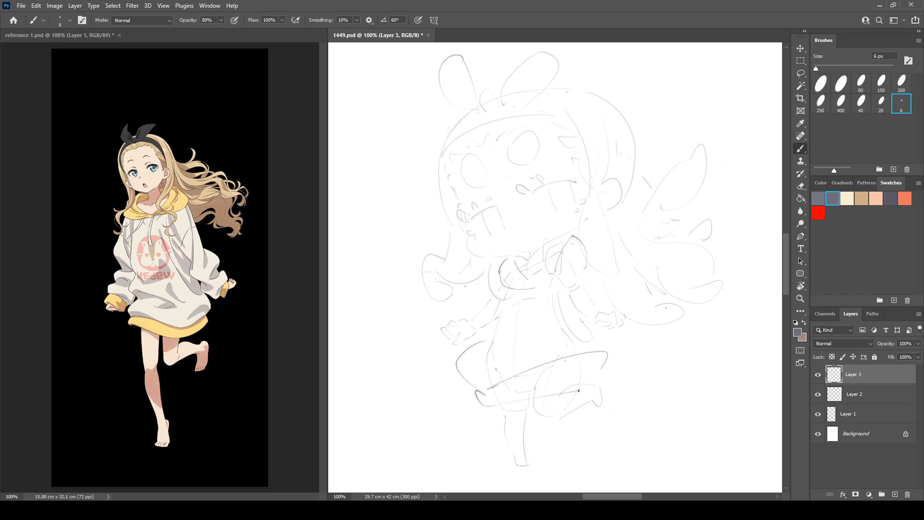
# Step: In a mirrored view, erase the near-side end of the hem, redraw it narrower, and draw the torso's near-side contour
pyautogui.hotkey('ctrl', 'shift', 'h')
pyautogui.press('e')
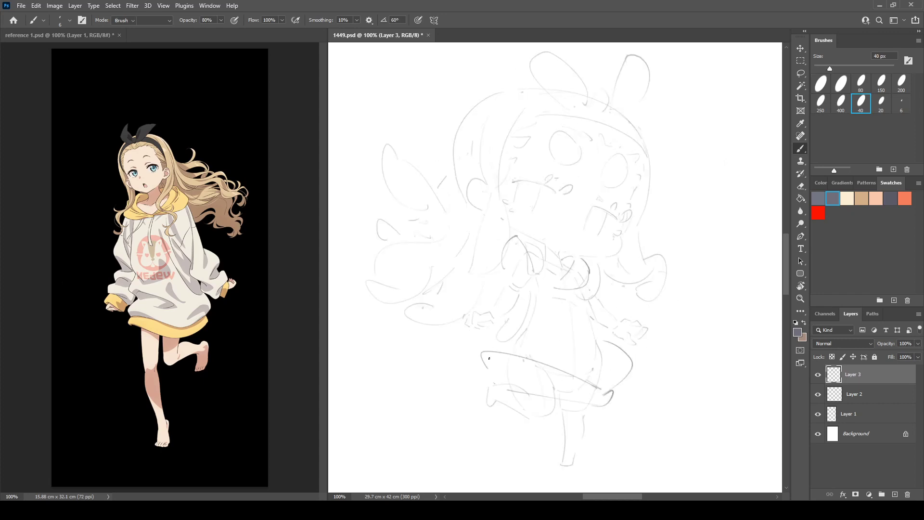
pyautogui.moveTo(487, 365)
pyautogui.mouseDown()
pyautogui.moveTo(491, 380)
pyautogui.moveTo(491, 359)
pyautogui.moveTo(509, 380)
pyautogui.moveTo(509, 322)
pyautogui.mouseUp()
pyautogui.press('b')
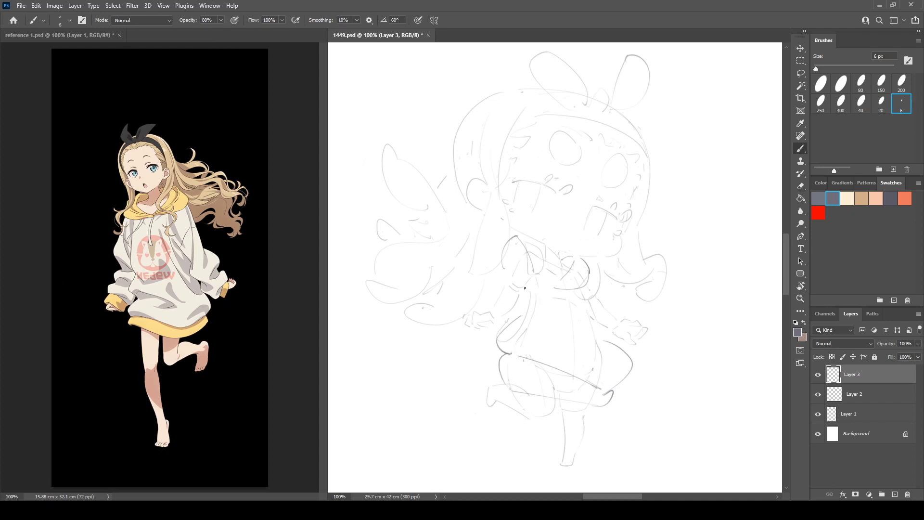
pyautogui.moveTo(525, 288); pyautogui.dragTo(527, 329)
pyautogui.hotkey('ctrl', 'shift', 'h')
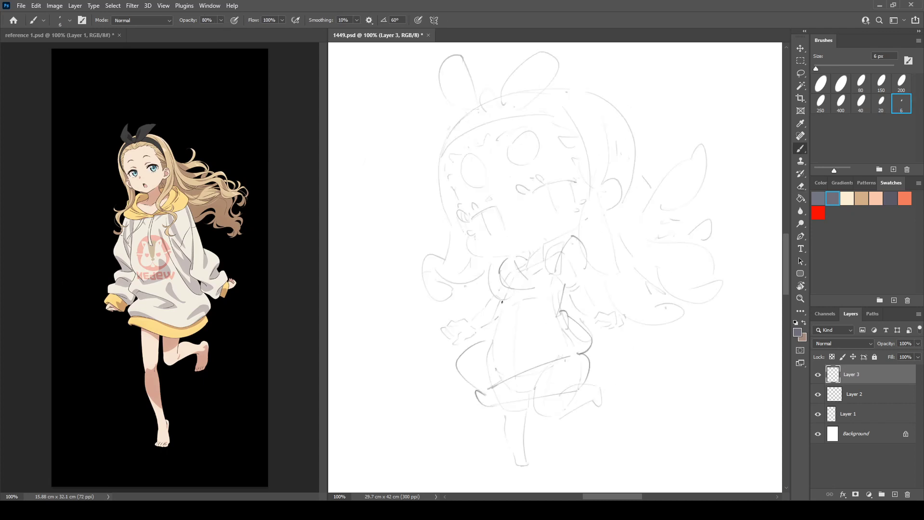
# Step: Draw the torso's far-side contour below the hood and add the short tie ends hanging from the collar
pyautogui.press('e')
pyautogui.press('b')
pyautogui.moveTo(506, 293); pyautogui.dragTo(490, 331)
pyautogui.press('e')
pyautogui.press('b')
pyautogui.moveTo(501, 300); pyautogui.dragTo(489, 342)
pyautogui.moveTo(548, 285)
pyautogui.mouseDown()
pyautogui.moveTo(573, 273)
pyautogui.moveTo(548, 303)
pyautogui.moveTo(515, 312)
pyautogui.moveTo(523, 291)
pyautogui.mouseUp()
# Step: Redraw the far-side sleeve cuff beside the hand and outline the sleeve's upper edge toward the shoulder
pyautogui.press('e')
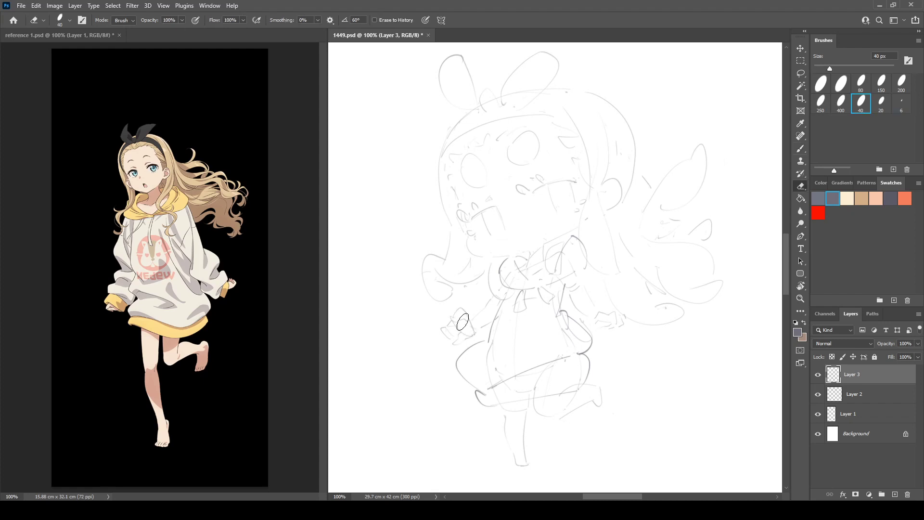
pyautogui.moveTo(462, 321); pyautogui.dragTo(479, 339)
pyautogui.press('b')
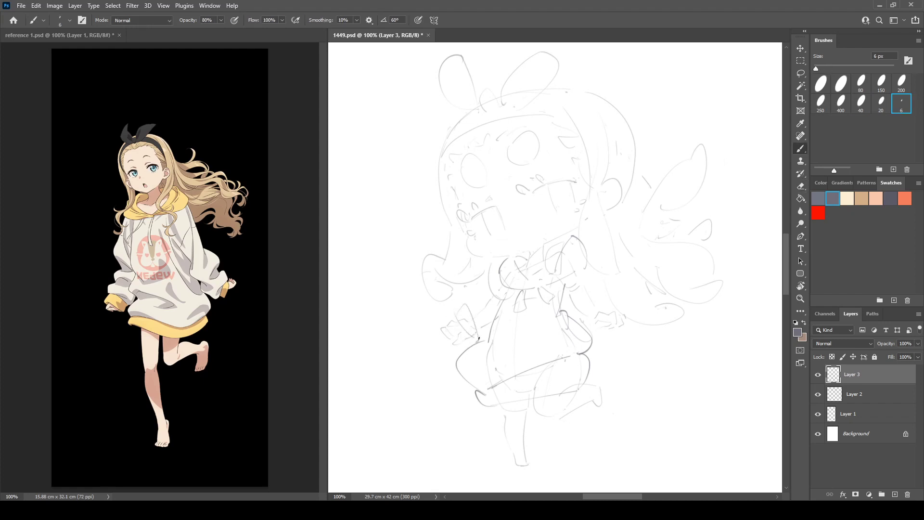
pyautogui.press('e')
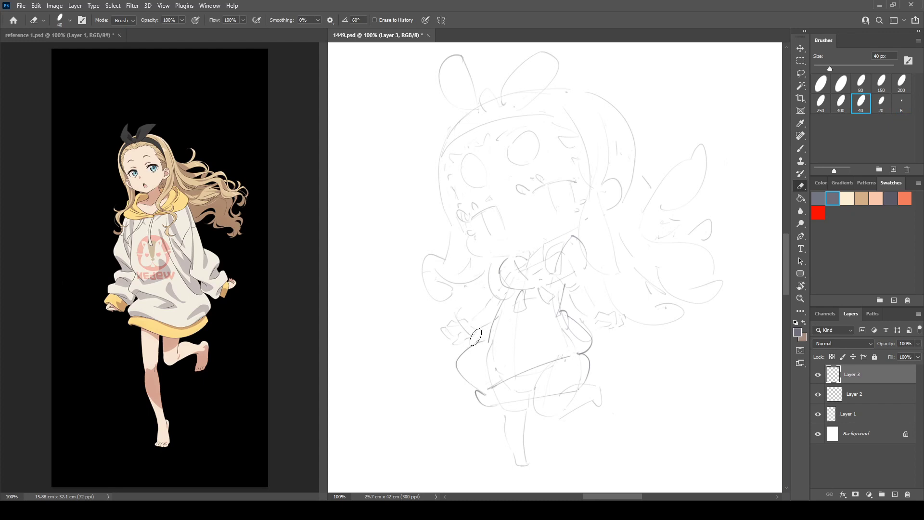
pyautogui.press('b')
pyautogui.moveTo(465, 312)
pyautogui.mouseDown()
pyautogui.moveTo(481, 338)
pyautogui.moveTo(482, 291)
pyautogui.mouseUp()
pyautogui.press('b')
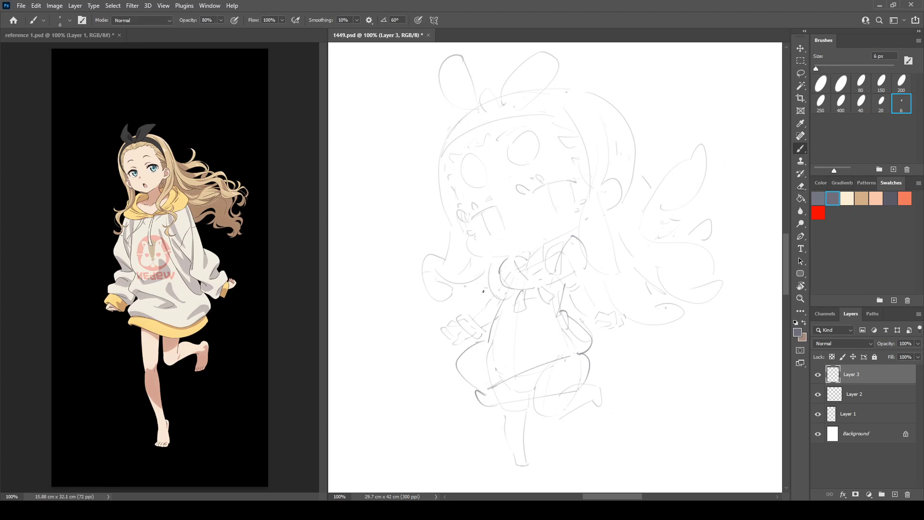
pyautogui.moveTo(487, 288)
pyautogui.mouseDown()
pyautogui.moveTo(465, 293)
pyautogui.moveTo(466, 310)
pyautogui.mouseUp()
# Step: Outline the near-side sleeve and cuff in the mirrored view, and rework the hood's near edge into a rounder curve
pyautogui.hotkey('ctrl', 'shift', 'h')
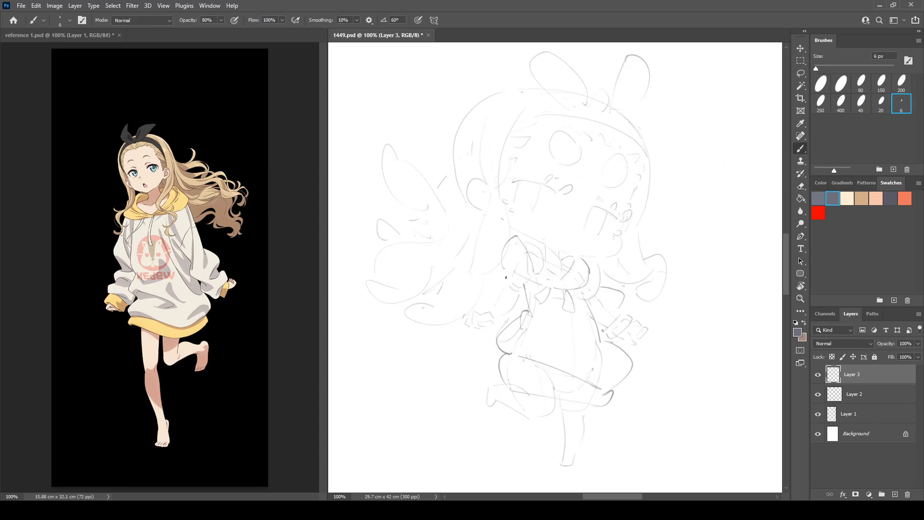
pyautogui.moveTo(491, 299)
pyautogui.mouseDown()
pyautogui.moveTo(507, 311)
pyautogui.moveTo(494, 322)
pyautogui.moveTo(489, 304)
pyautogui.moveTo(476, 301)
pyautogui.moveTo(503, 263)
pyautogui.mouseUp()
pyautogui.moveTo(511, 311); pyautogui.dragTo(522, 282)
pyautogui.hotkey('ctrl', 'shift', 'h')
pyautogui.press('e')
pyautogui.moveTo(577, 241)
pyautogui.mouseDown()
pyautogui.moveTo(556, 270)
pyautogui.moveTo(588, 260)
pyautogui.mouseUp()
pyautogui.press('b')
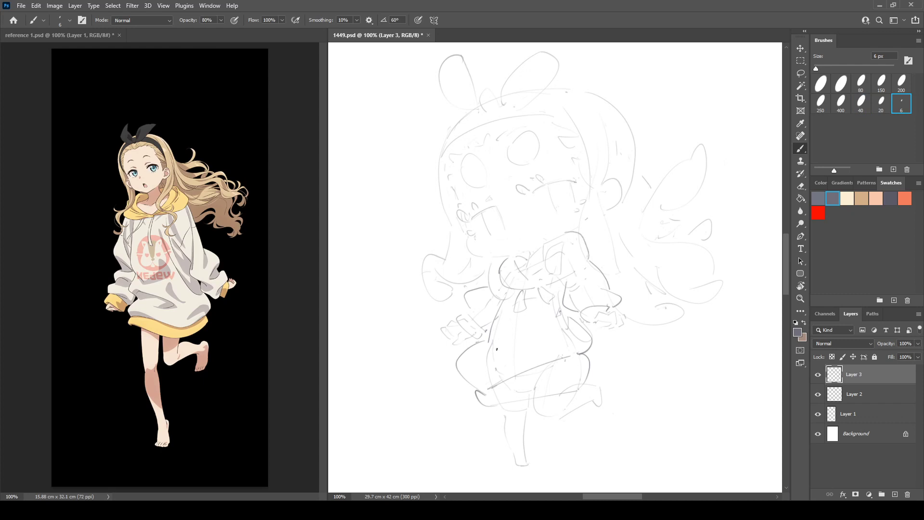
# Step: Draw a baseline across the hoodie's belly and outline the round-cheeked, eared animal face emblem above it
pyautogui.moveTo(498, 339); pyautogui.dragTo(540, 342)
pyautogui.hotkey('ctrl', 'shift', 'h')
pyautogui.hotkey('ctrl', 'shift', 'h')
pyautogui.press('e')
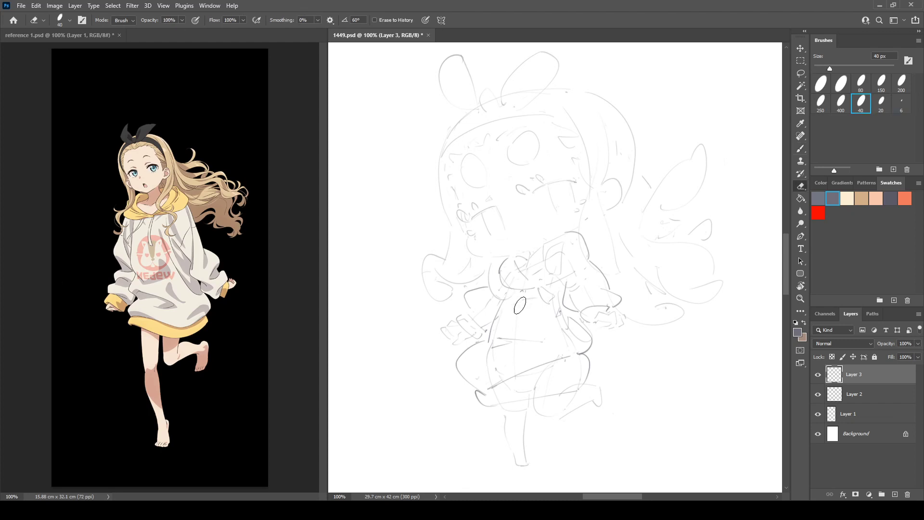
pyautogui.press('b')
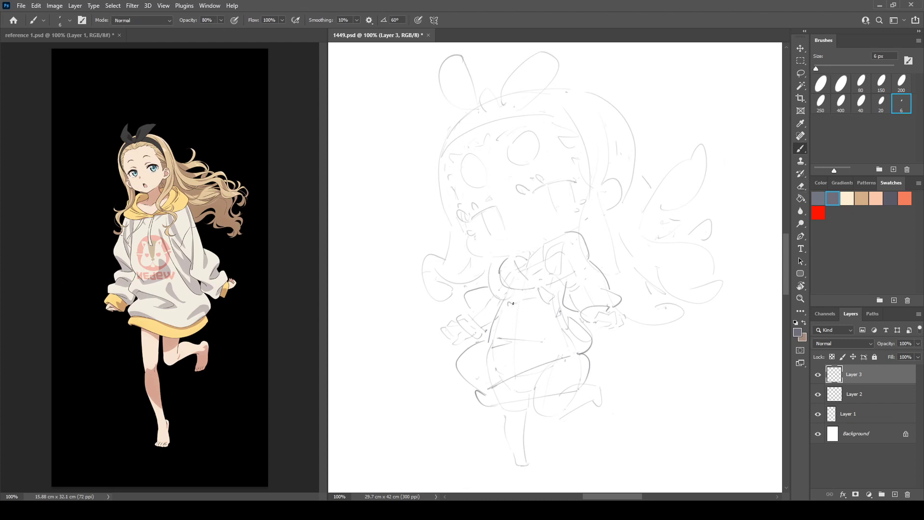
pyautogui.moveTo(513, 303)
pyautogui.mouseDown()
pyautogui.moveTo(533, 305)
pyautogui.moveTo(512, 327)
pyautogui.moveTo(533, 323)
pyautogui.mouseUp()
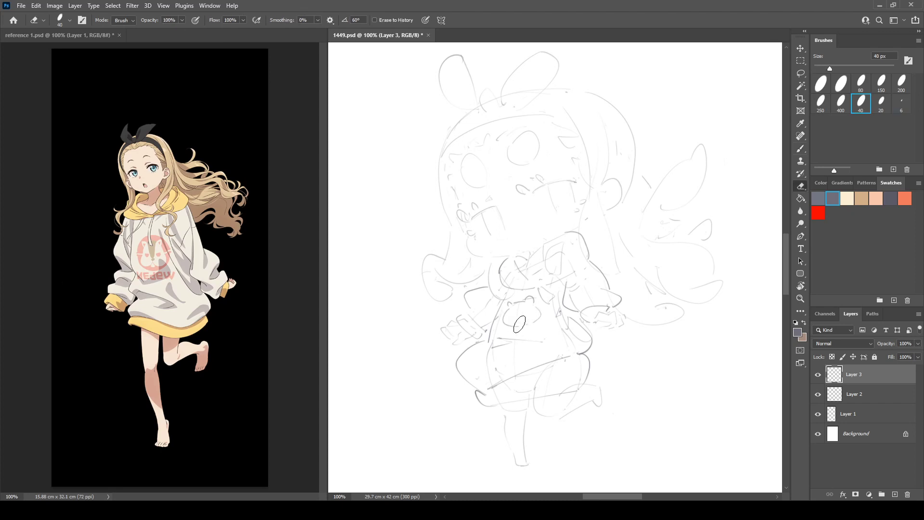
pyautogui.moveTo(505, 312)
pyautogui.mouseDown()
pyautogui.moveTo(501, 325)
pyautogui.moveTo(539, 309)
pyautogui.moveTo(538, 324)
pyautogui.mouseUp()
pyautogui.press('e')
pyautogui.press('b')
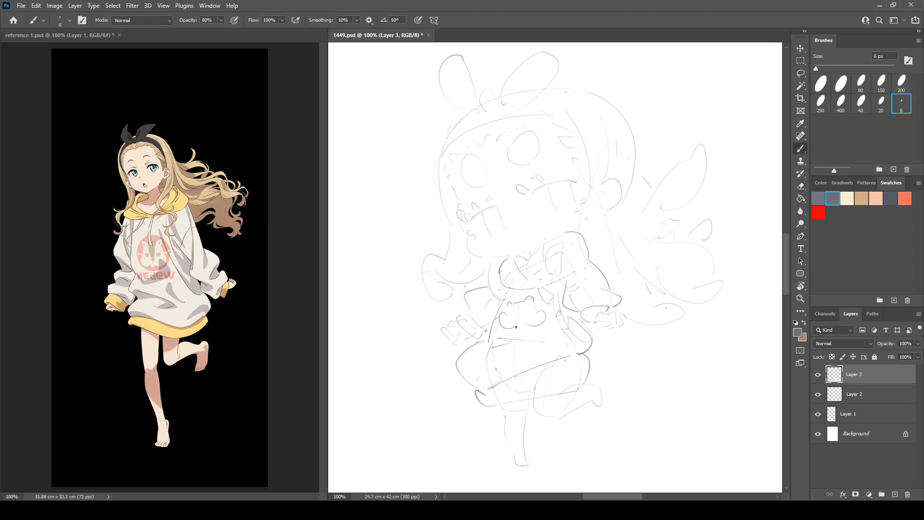
# Step: Add the eyes, muzzle and remaining facial details to the chest emblem, and check it mirrored
pyautogui.moveTo(516, 328); pyautogui.dragTo(526, 324)
pyautogui.press('e')
pyautogui.press('b')
pyautogui.moveTo(526, 310)
pyautogui.mouseDown()
pyautogui.moveTo(533, 316)
pyautogui.moveTo(517, 317)
pyautogui.mouseUp()
pyautogui.hotkey('ctrl', 'shift', 'h')
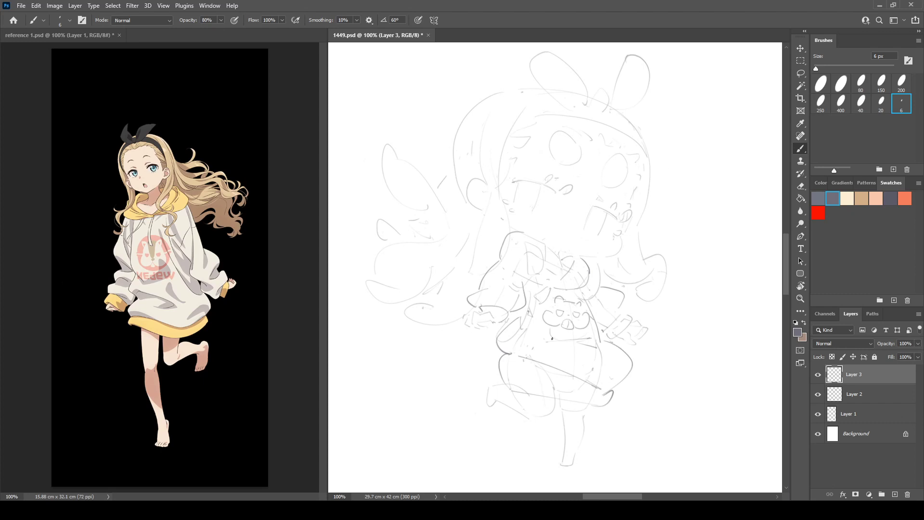
pyautogui.hotkey('ctrl', 'shift', 'h')
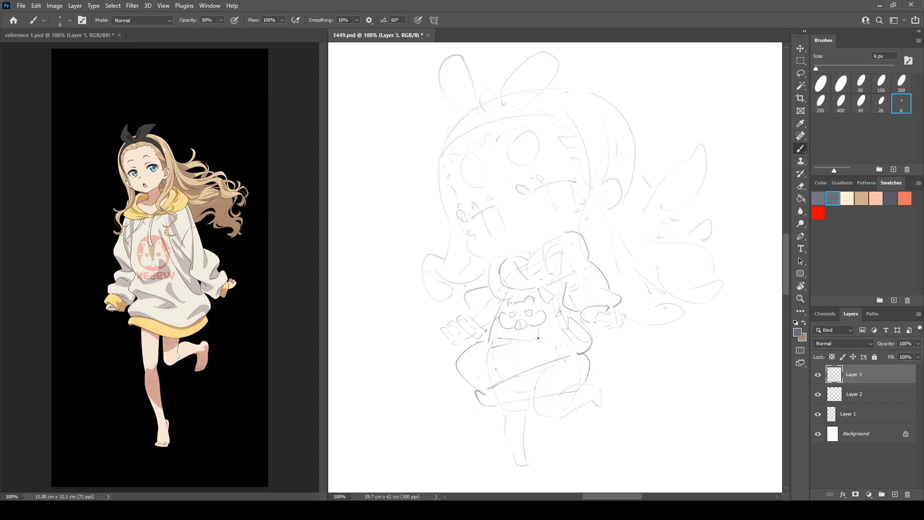
# Step: Sketch the lettering beneath the chest emblem and short fold marks above the hem, checking the drawing mirrored
pyautogui.moveTo(538, 339)
pyautogui.mouseDown()
pyautogui.moveTo(549, 332)
pyautogui.moveTo(504, 349)
pyautogui.moveTo(483, 376)
pyautogui.mouseUp()
pyautogui.hotkey('ctrl', 'shift', 'h')
pyautogui.hotkey('ctrl', 'shift', 'h')
# Step: Set Layers 1 to 3 to 98% opacity, check the whole sketch mirrored, and merge the three layers
pyautogui.keyDown('shift'); pyautogui.click(870, 413); pyautogui.keyUp('shift')
pyautogui.click(915, 354)
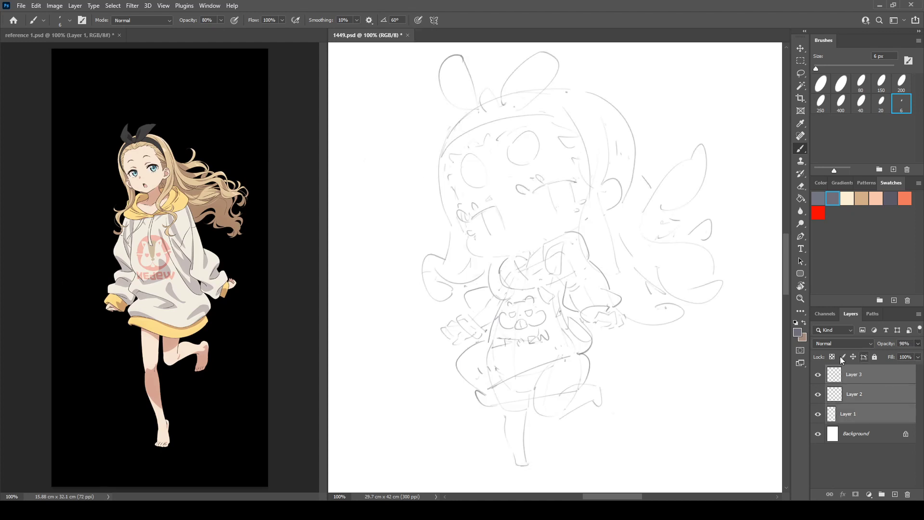
pyautogui.hotkey('ctrl', 'shift', 'h')
pyautogui.hotkey('ctrl', 'shift', 'h')
pyautogui.hotkey('ctrl', '-')
pyautogui.hotkey('ctrl', '-')
pyautogui.hotkey('ctrl', 'shift', 'h')
pyautogui.hotkey('ctrl', 'shift', 'h')
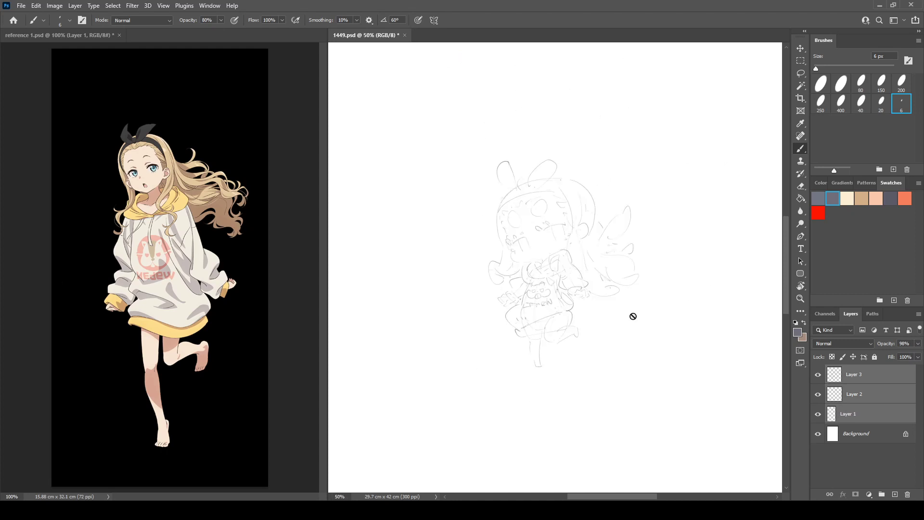
pyautogui.hotkey('ctrl', '+')
pyautogui.hotkey('ctrl', 'e')
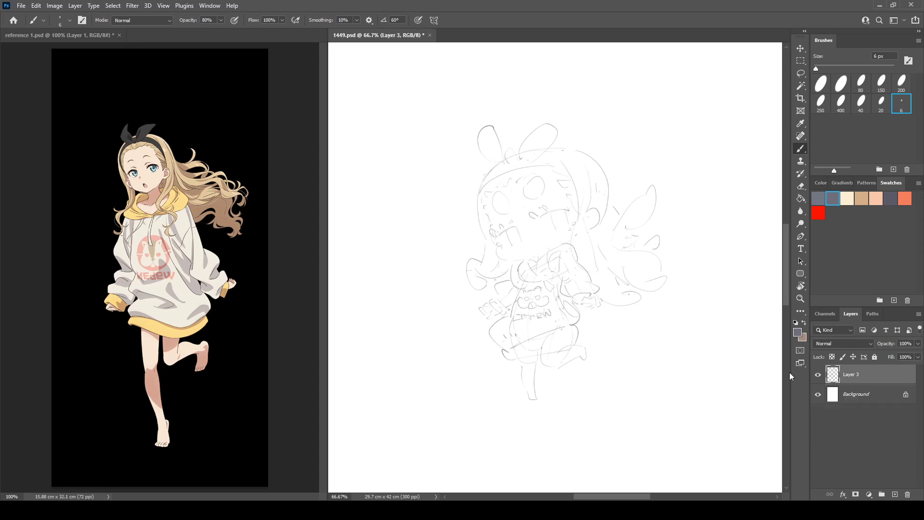
# Step: Lasso the near-side eye and adjust its placement, check the face mirrored, and save the file
pyautogui.press('l')
pyautogui.moveTo(528, 219)
pyautogui.mouseDown()
pyautogui.moveTo(547, 201)
pyautogui.moveTo(564, 201)
pyautogui.moveTo(569, 234)
pyautogui.mouseUp()
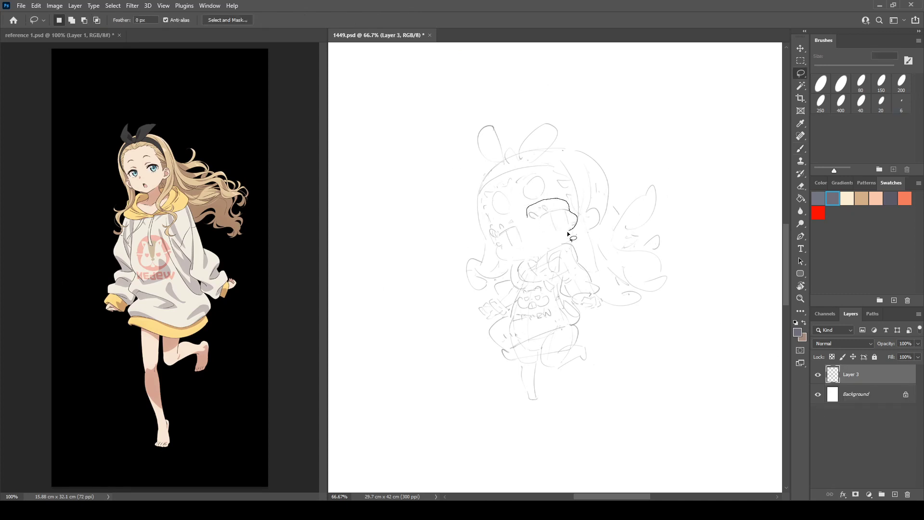
pyautogui.press('Delete')
pyautogui.hotkey('ctrl', 'd')
pyautogui.hotkey('ctrl', 'd')
pyautogui.hotkey('ctrl', 'shift', 'h')
pyautogui.hotkey('ctrl', 'shift', 'h')
pyautogui.hotkey('ctrl', '1')
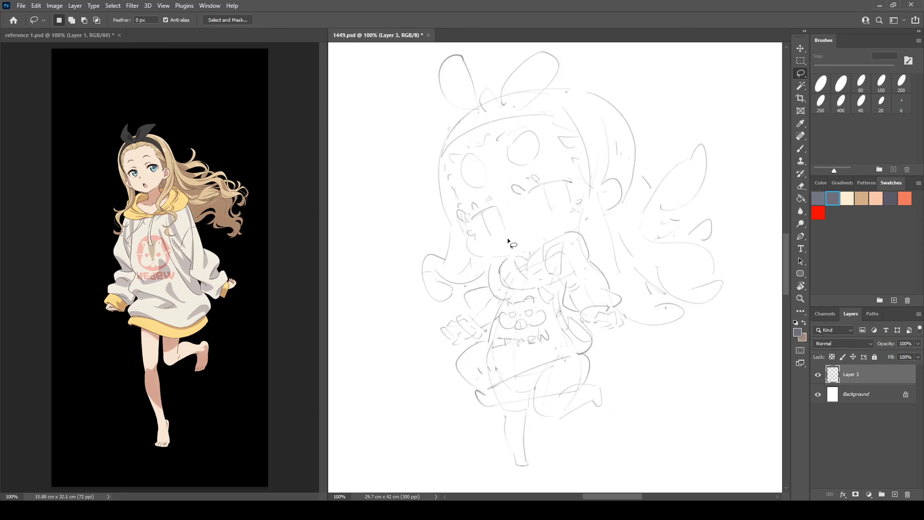
pyautogui.hotkey('ctrl', 's')
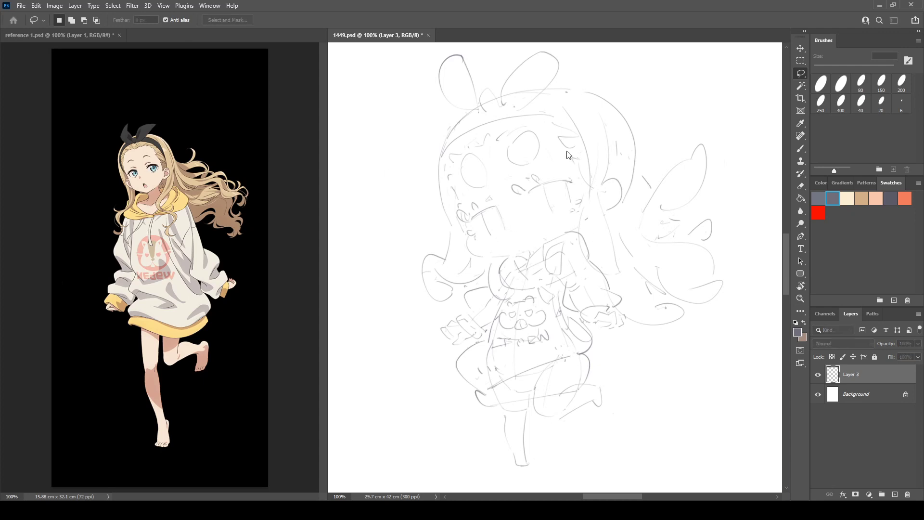